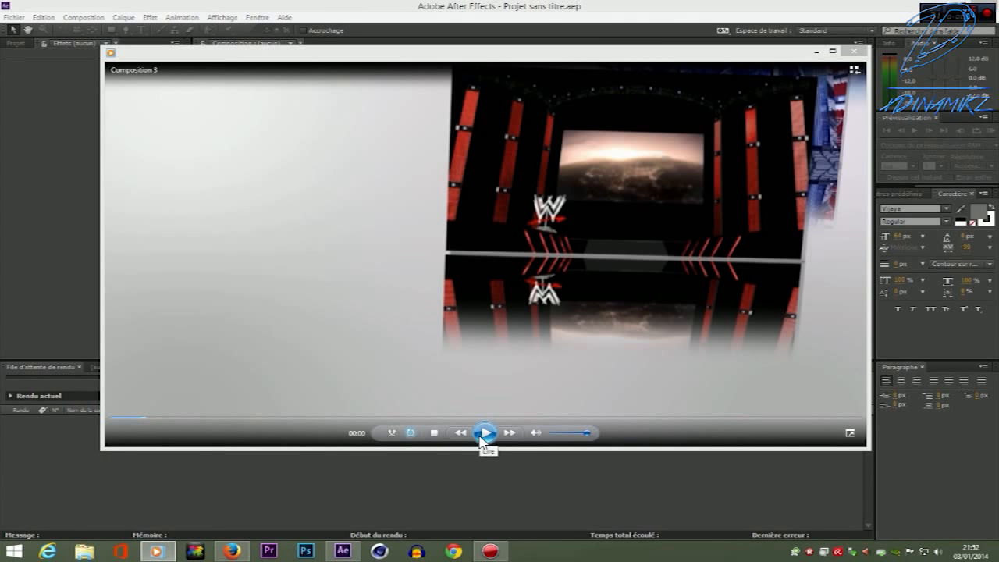
Review the opening seconds of the rendered Composition 3 video, replaying the panel with its mirrored reflection, and close the player.
click(482, 437)
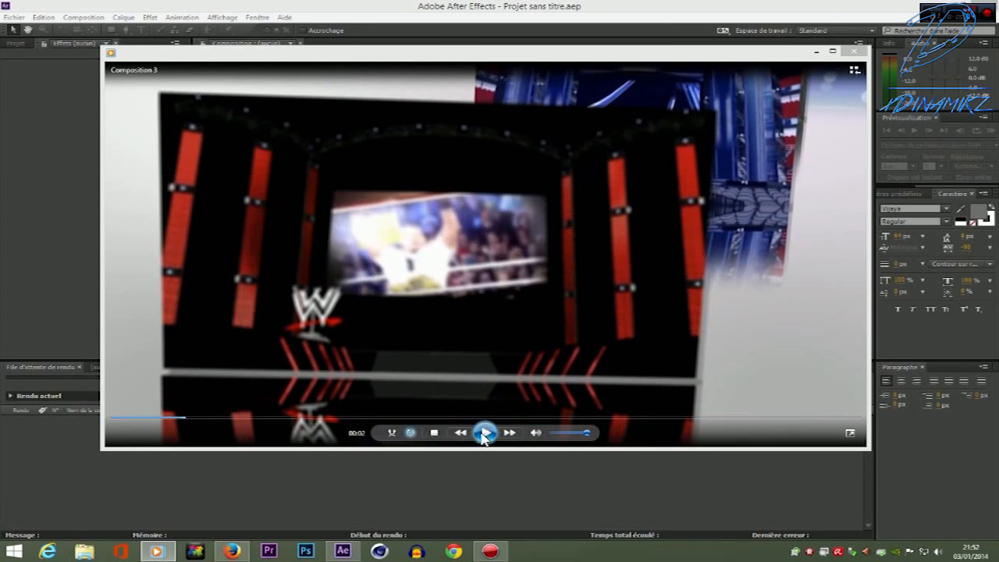
drag(186, 419, 151, 418)
click(485, 430)
click(486, 434)
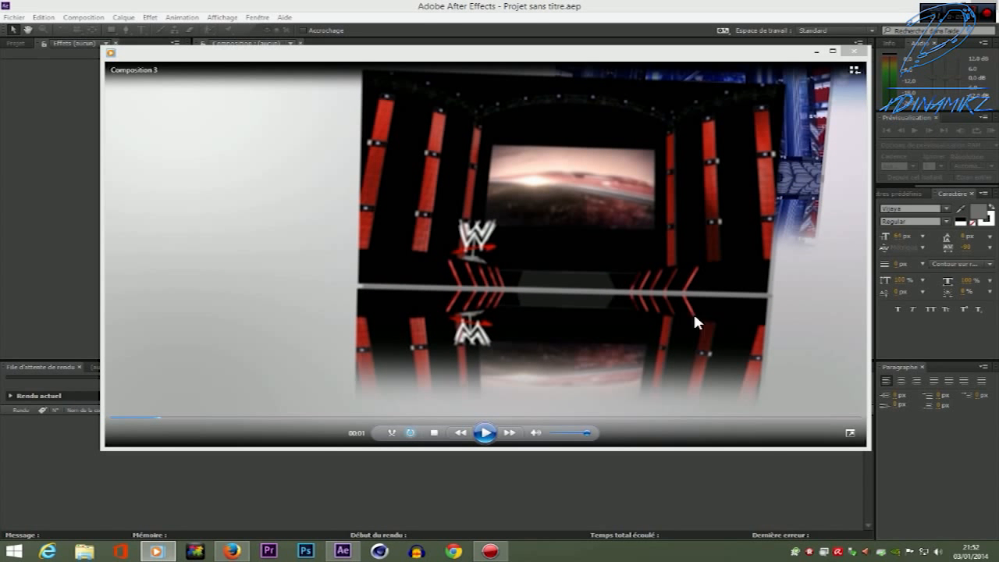
click(115, 418)
click(485, 436)
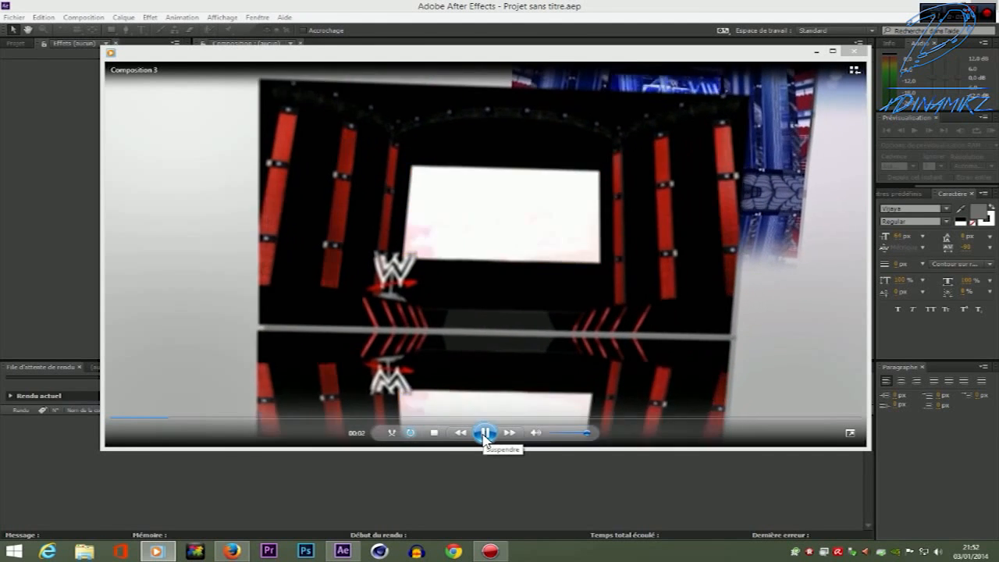
click(485, 435)
click(148, 420)
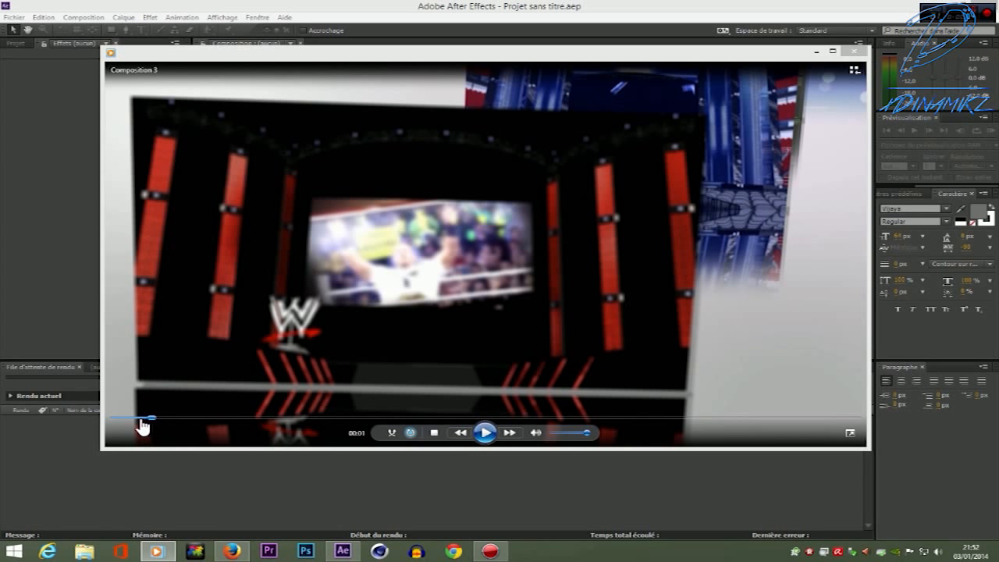
click(484, 433)
click(485, 434)
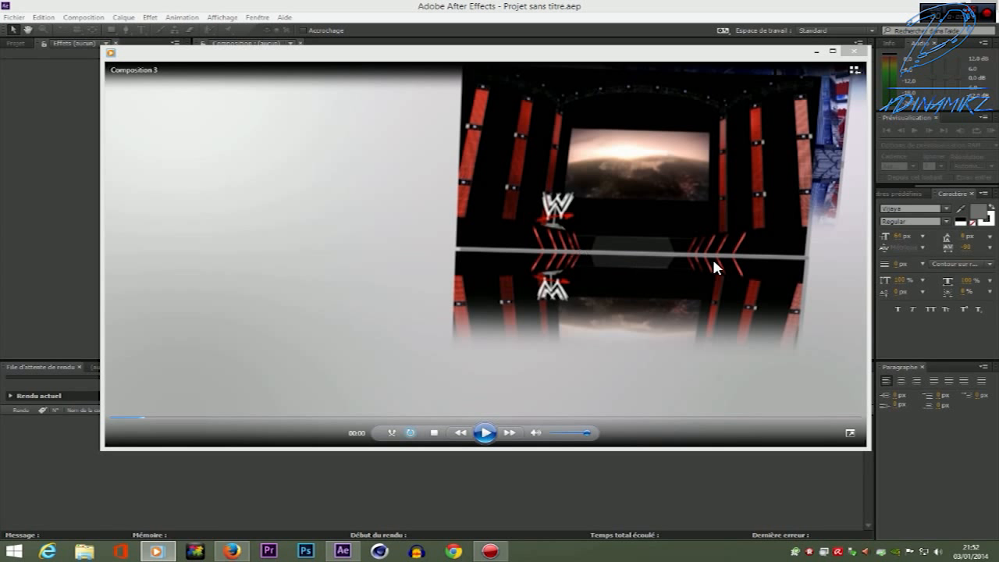
click(484, 434)
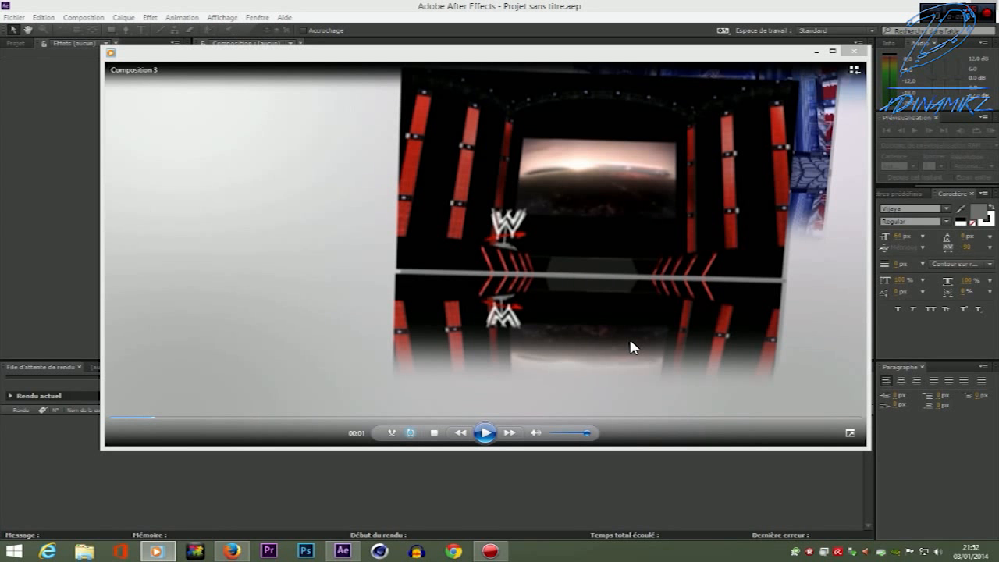
click(854, 51)
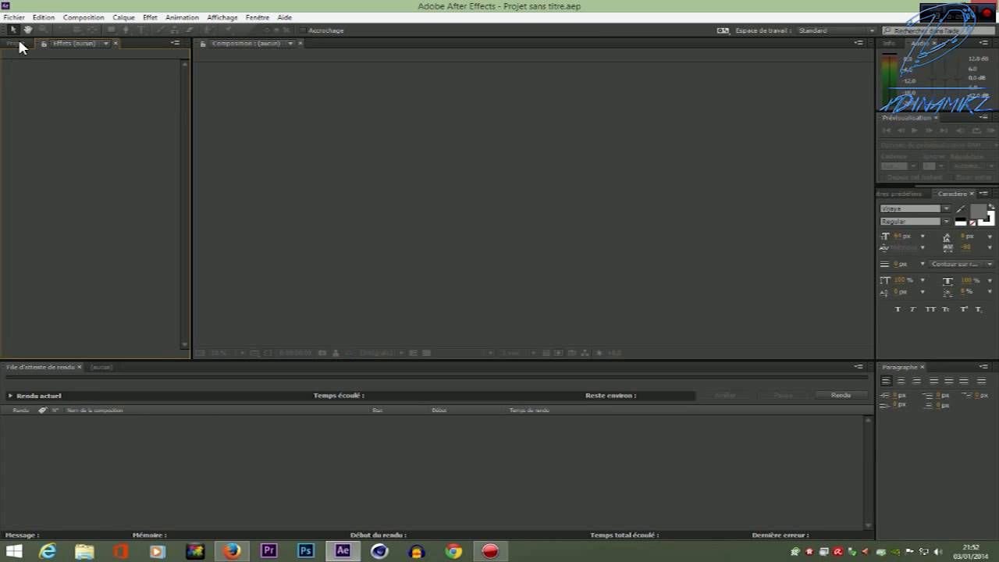
Create a new composition, Composition 1, with the HDV/HDTV 720 25 preset, 1280 x 720 px, 30 seconds long, white background.
click(84, 17)
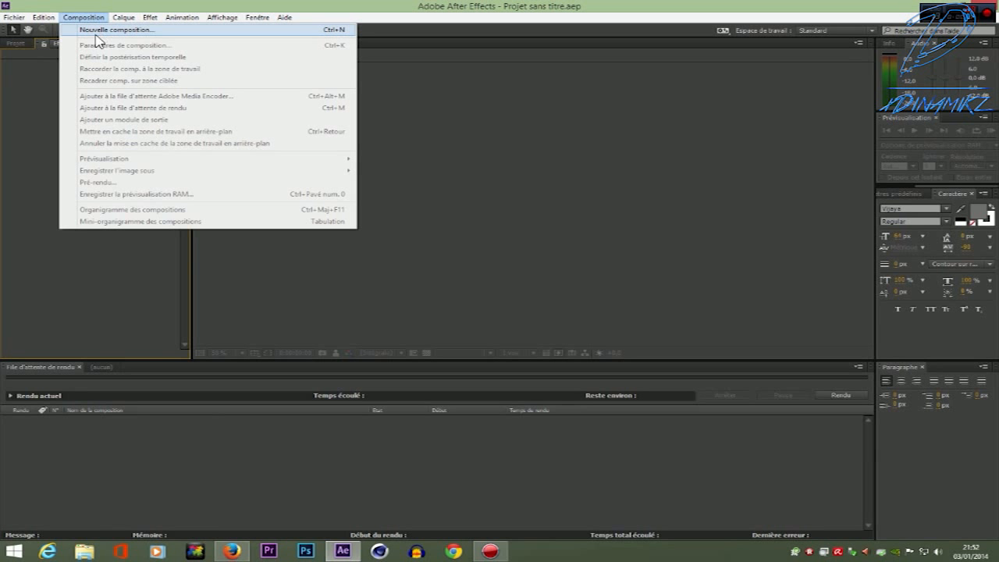
click(96, 36)
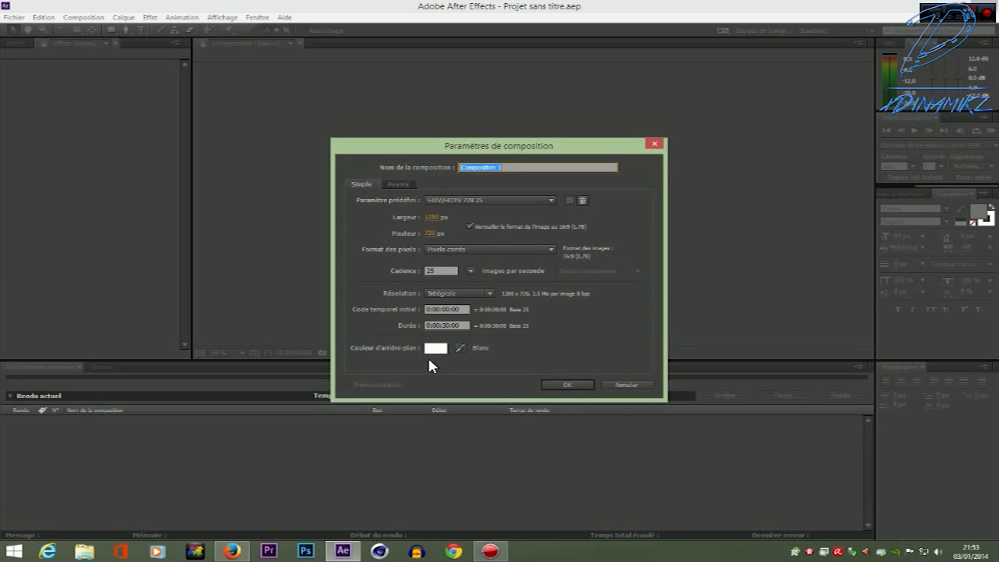
drag(495, 144, 497, 144)
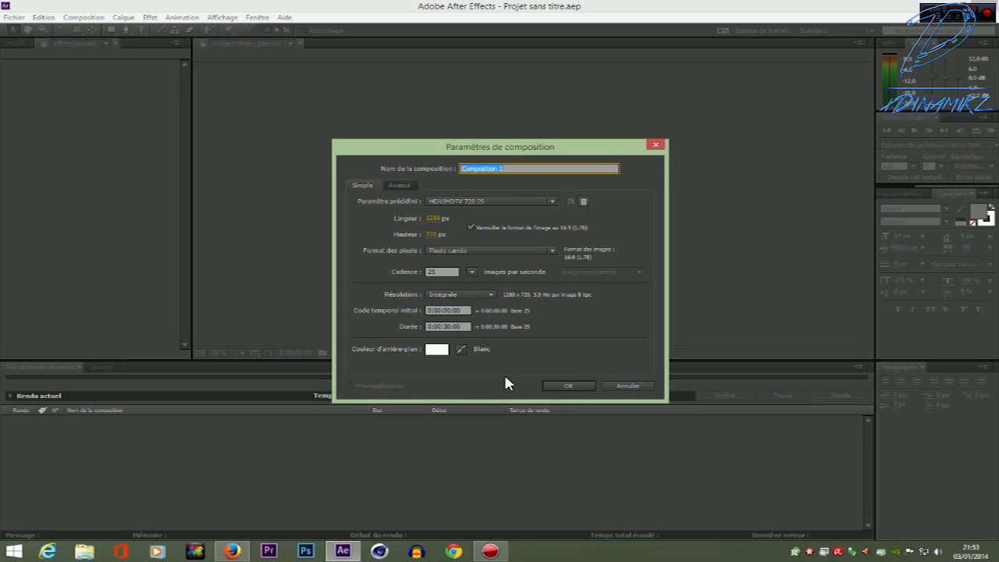
click(566, 386)
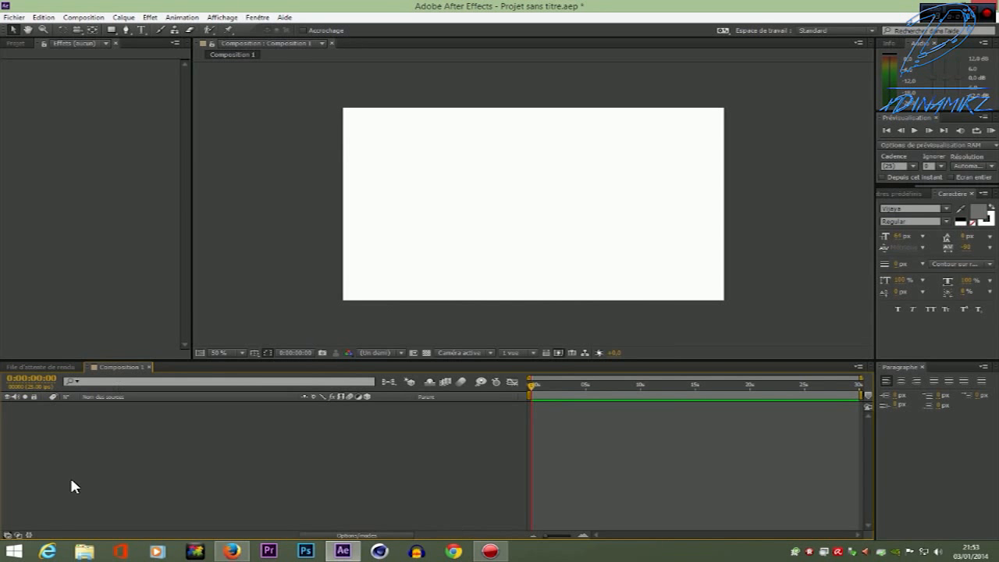
Open the Wallpaper folder inside the desktop's Youtube folder in the file explorer.
right_click(86, 553)
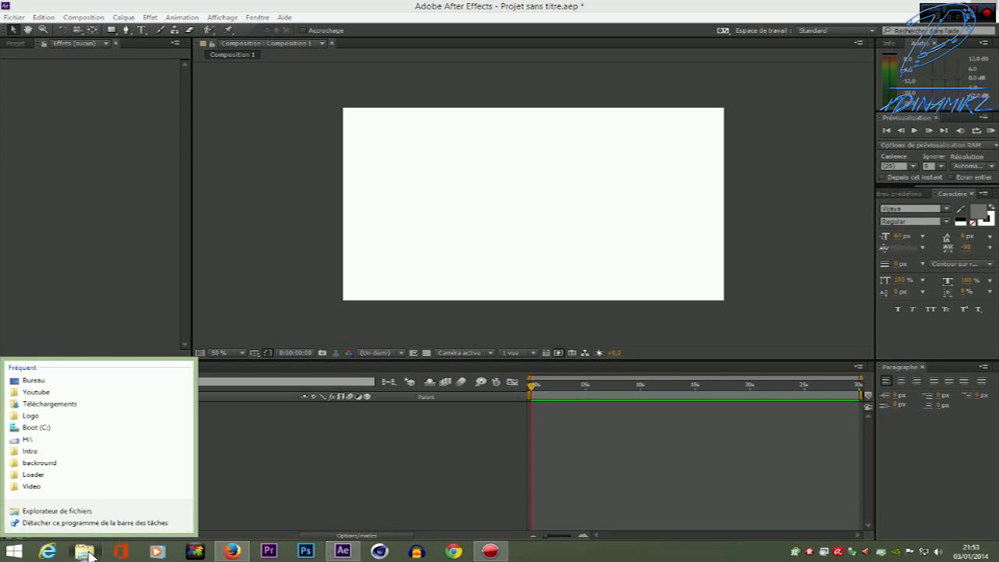
click(61, 382)
scroll(703, 328, down, 6)
scroll(756, 353, down, 3)
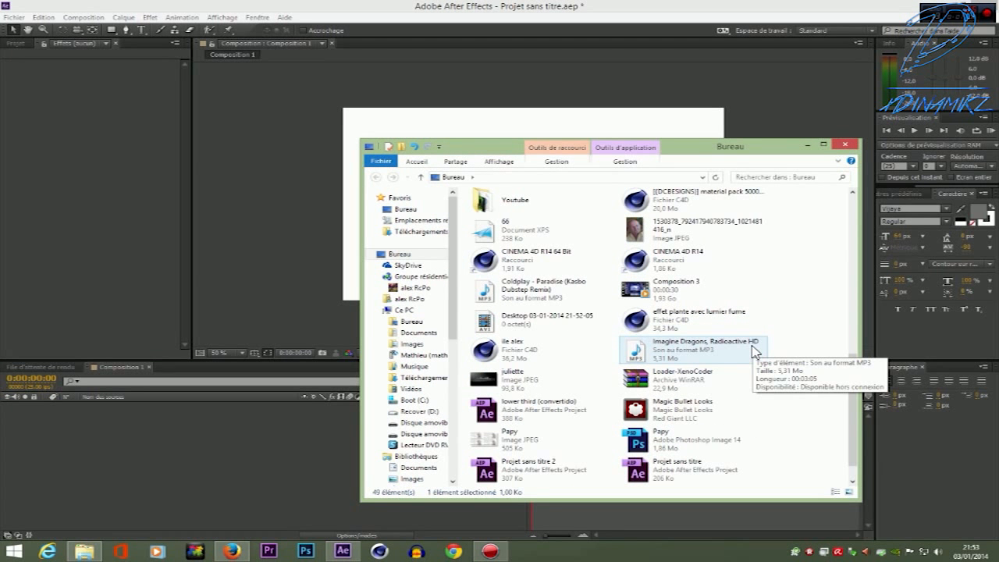
scroll(755, 351, down, 1)
scroll(686, 410, up, 6)
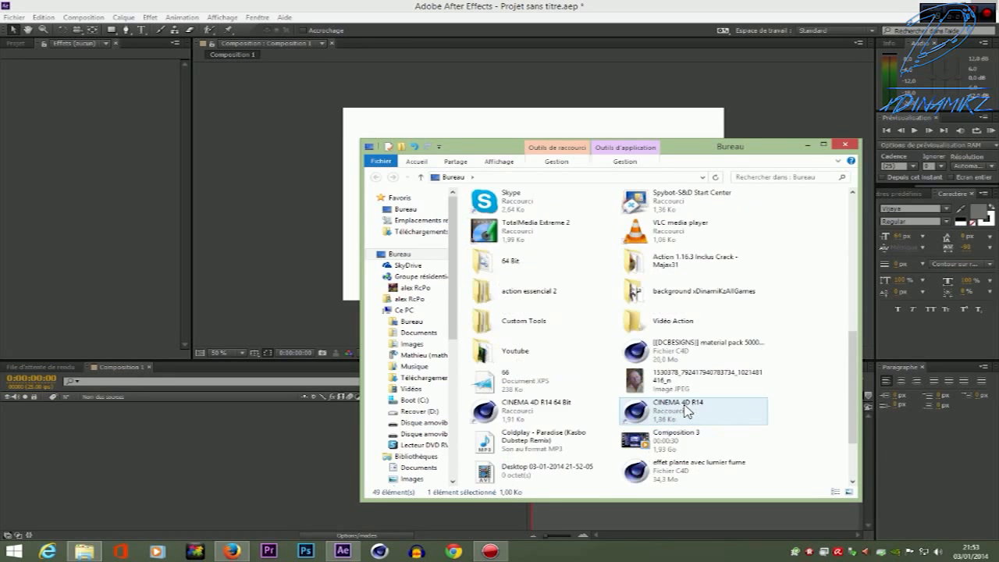
scroll(685, 408, up, 3)
drag(853, 264, 838, 330)
double_click(507, 376)
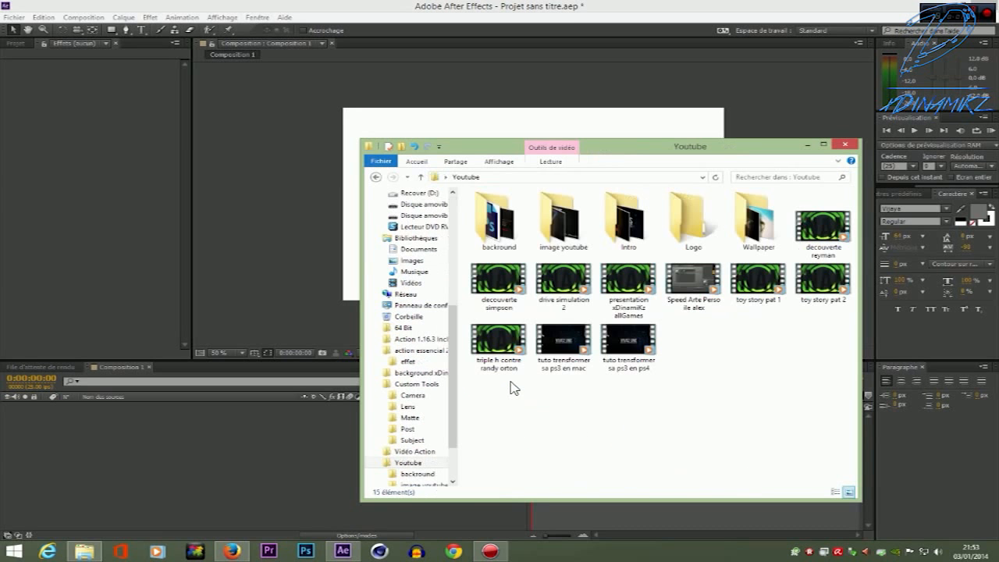
double_click(749, 230)
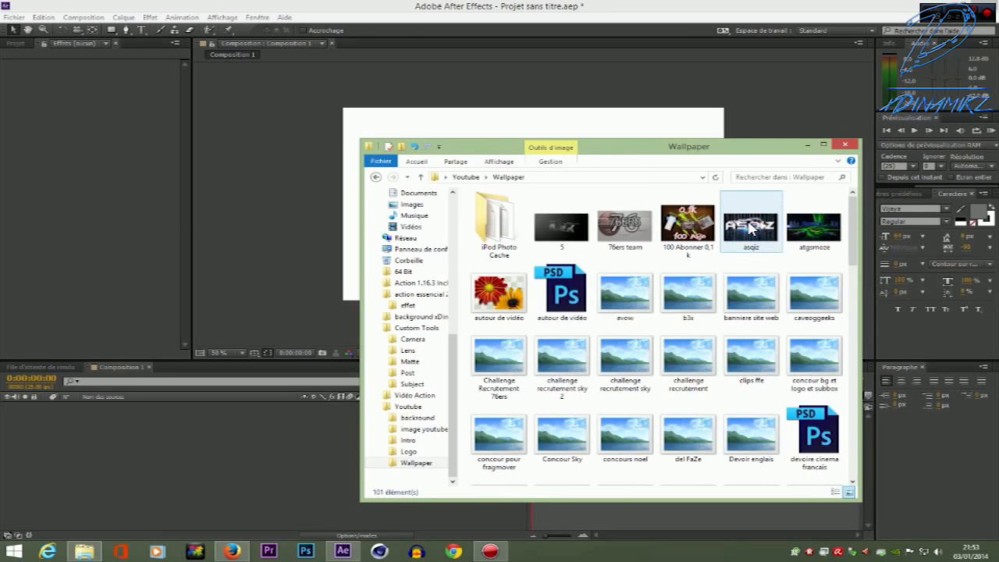
Import the floating island JPG from the Wallpaper folder into the project and add it as a layer in Composition 1.
scroll(654, 374, down, 10)
scroll(654, 375, up, 9)
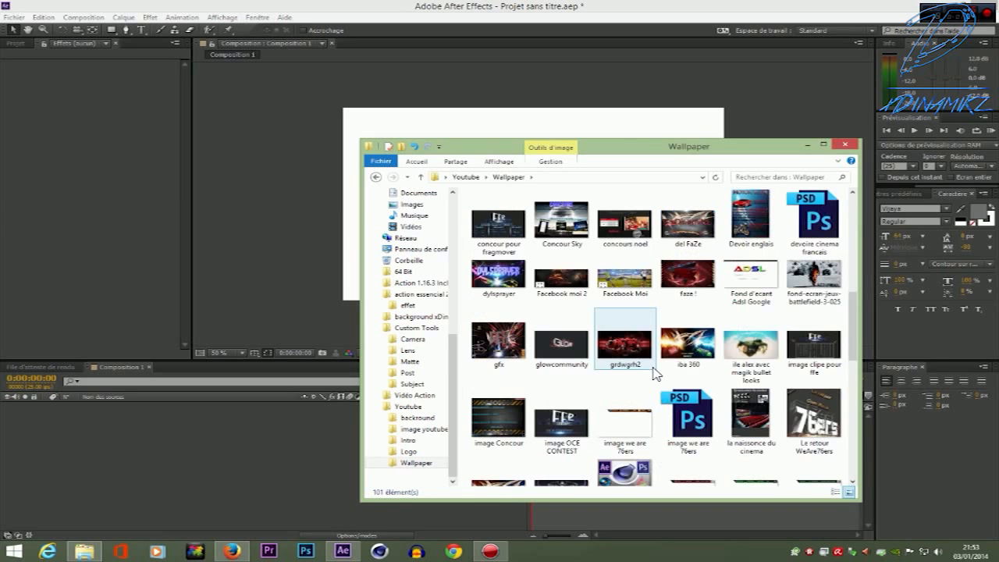
scroll(846, 303, down, 4)
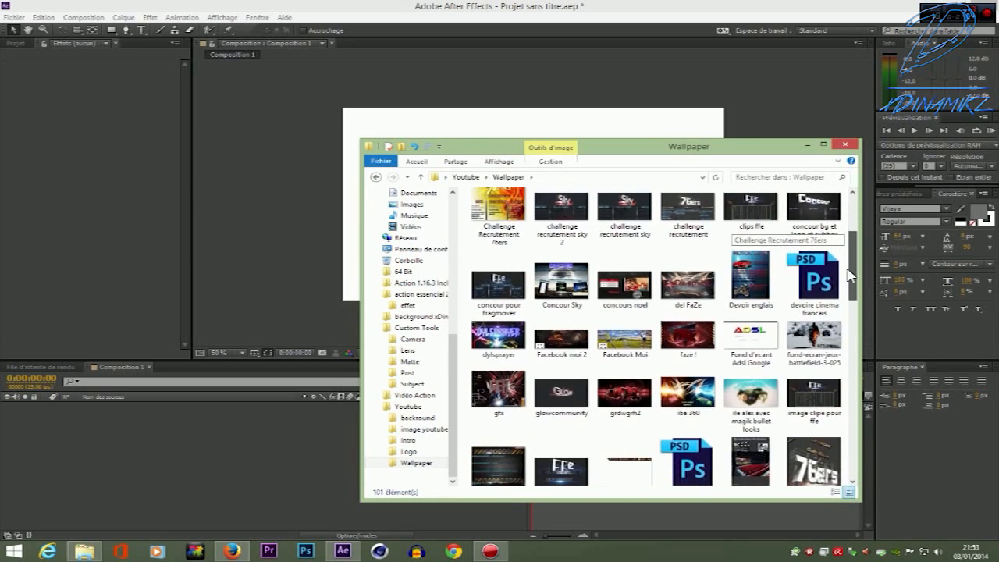
drag(751, 277, 78, 216)
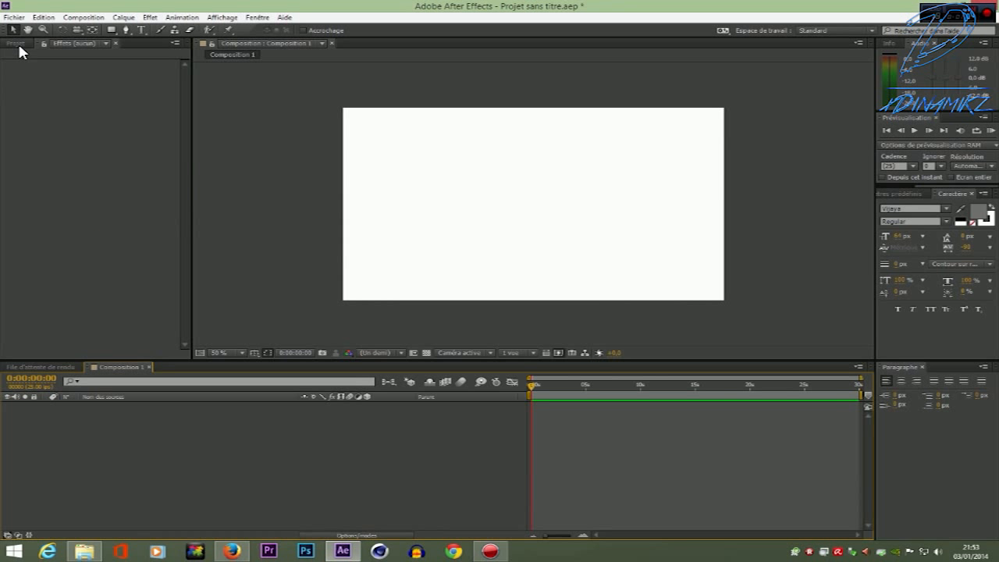
click(40, 154)
drag(45, 145, 62, 427)
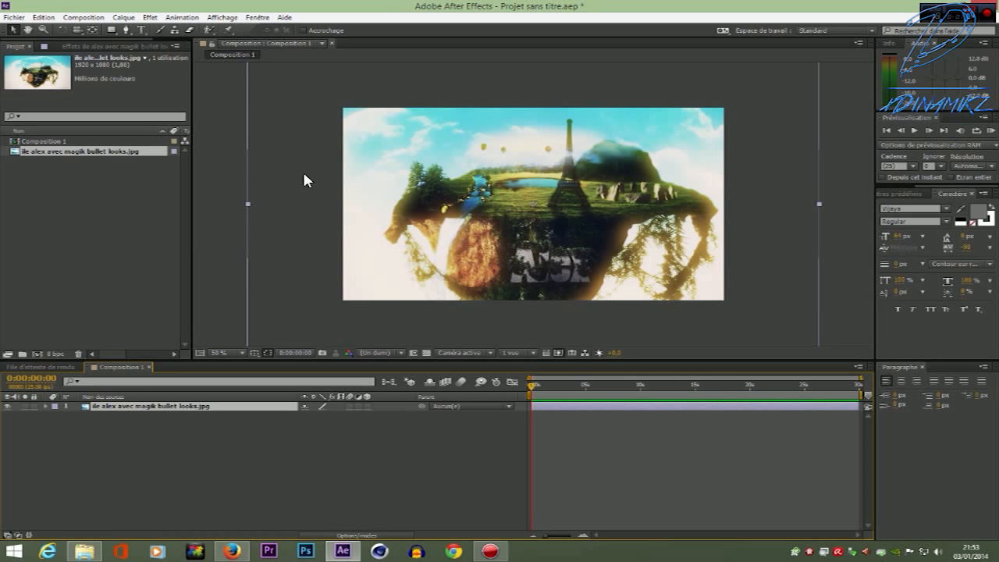
Scale the island image down to about a third of its size and place it in the frame's upper part, at about 512, 210.
key(comma)
drag(393, 132, 437, 158)
scroll(477, 203, down, 2)
scroll(478, 194, up, 5)
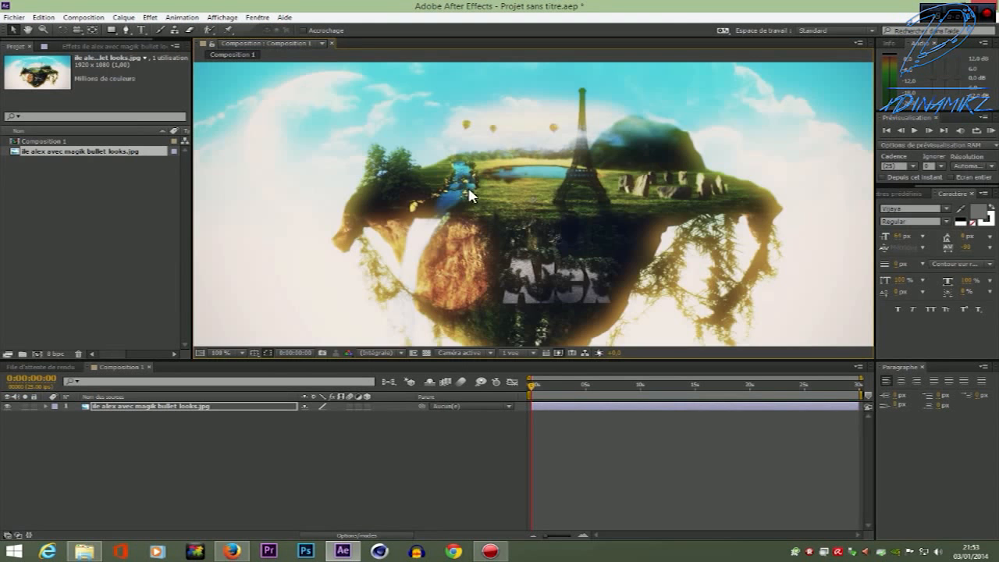
scroll(478, 192, down, 1)
drag(342, 104, 382, 136)
drag(344, 108, 427, 148)
drag(479, 185, 435, 164)
drag(384, 234, 397, 221)
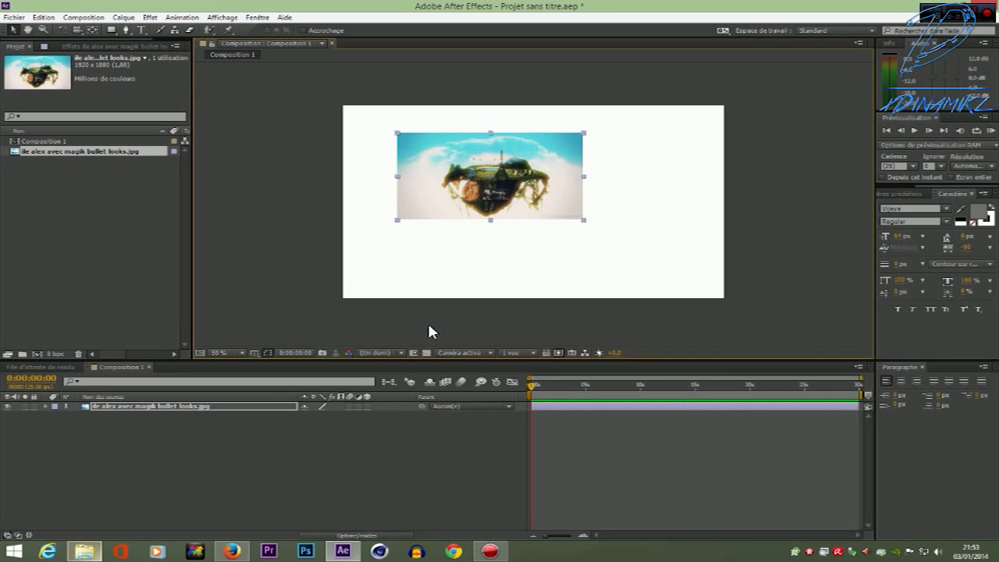
drag(513, 192, 518, 178)
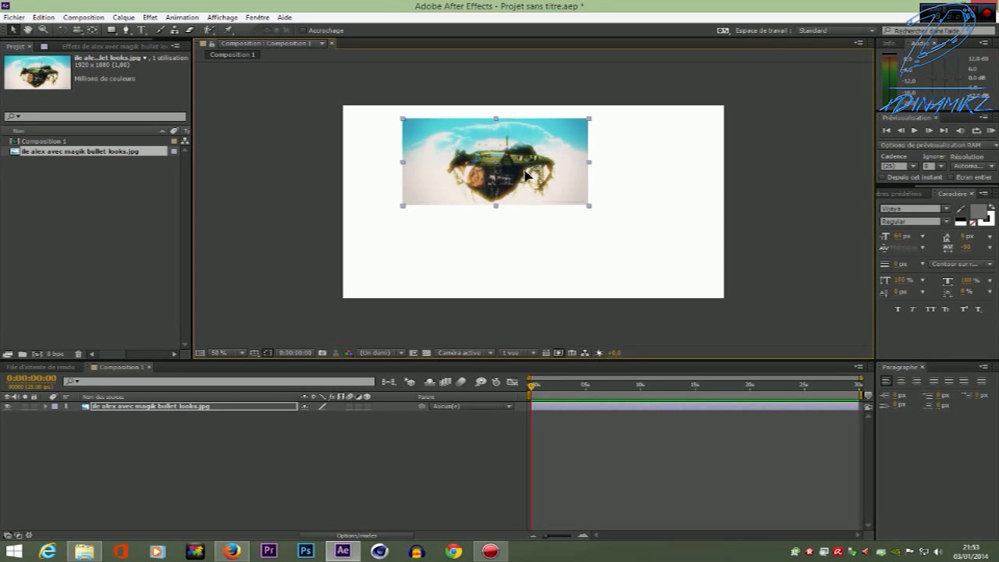
Duplicate the island image layer and flip the upper copy vertically, keeping its size.
click(150, 418)
click(138, 408)
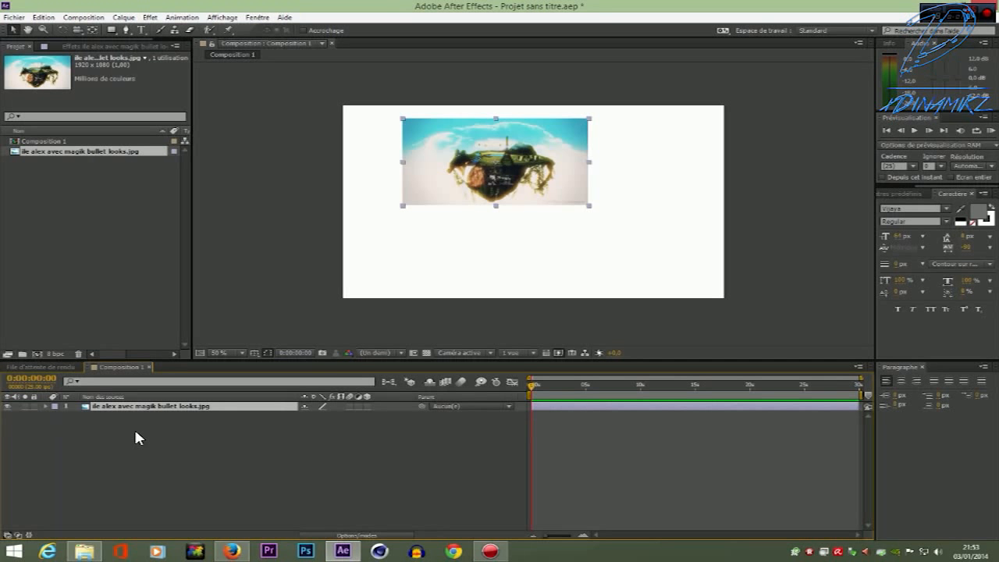
key(ctrl+d)
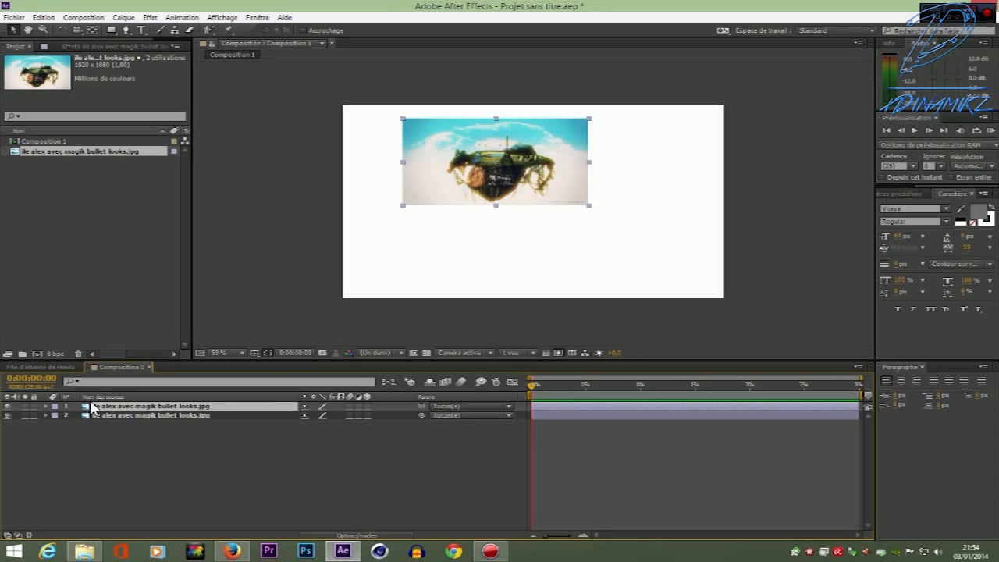
click(127, 416)
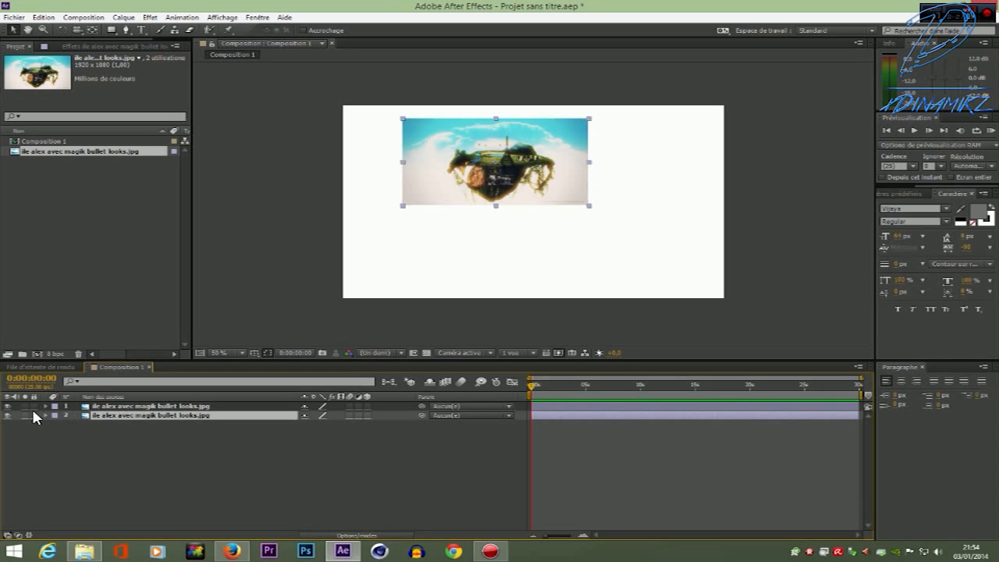
click(149, 407)
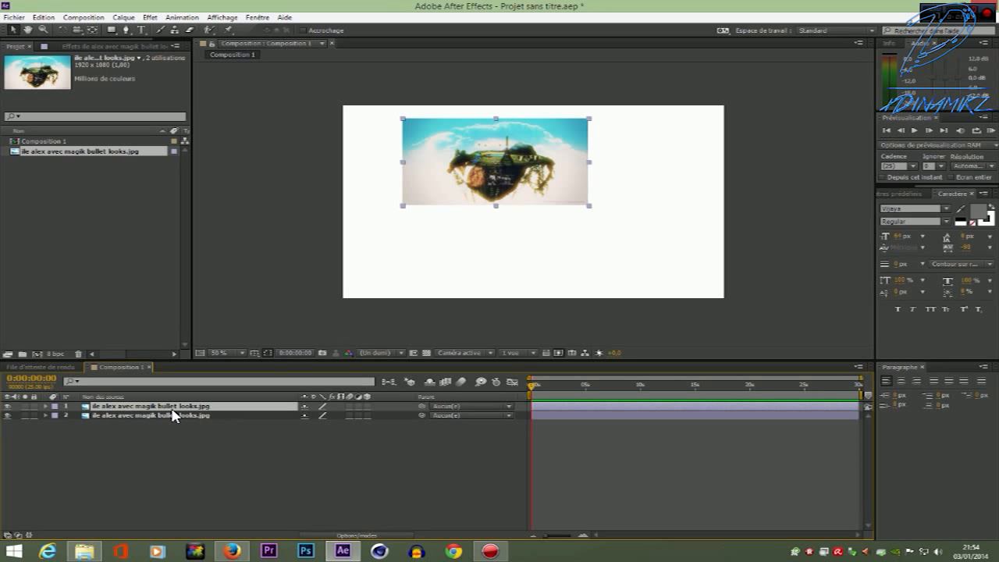
drag(498, 123, 502, 205)
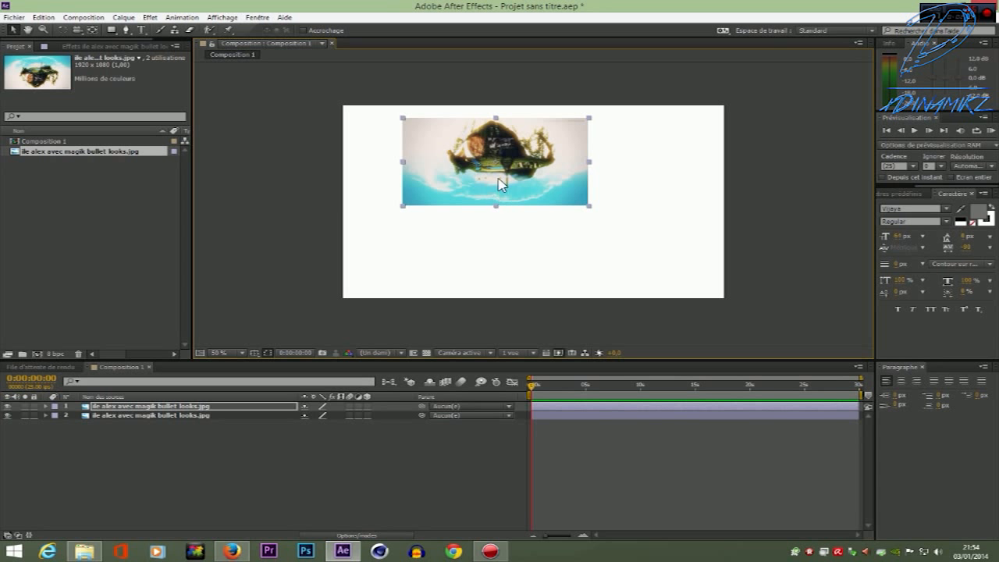
Try moving the flipped copy by hand directly beneath the original image.
drag(497, 135, 498, 225)
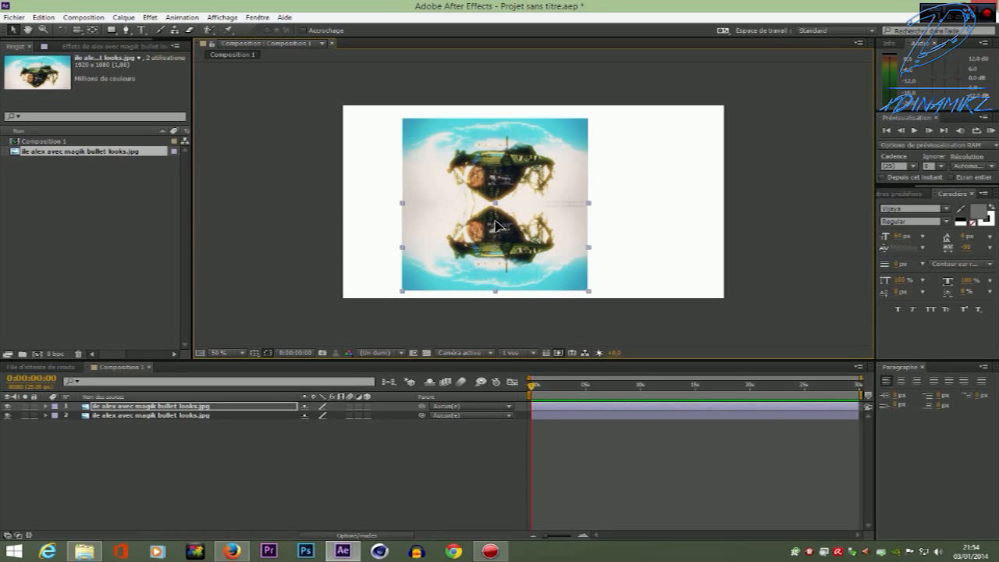
click(291, 239)
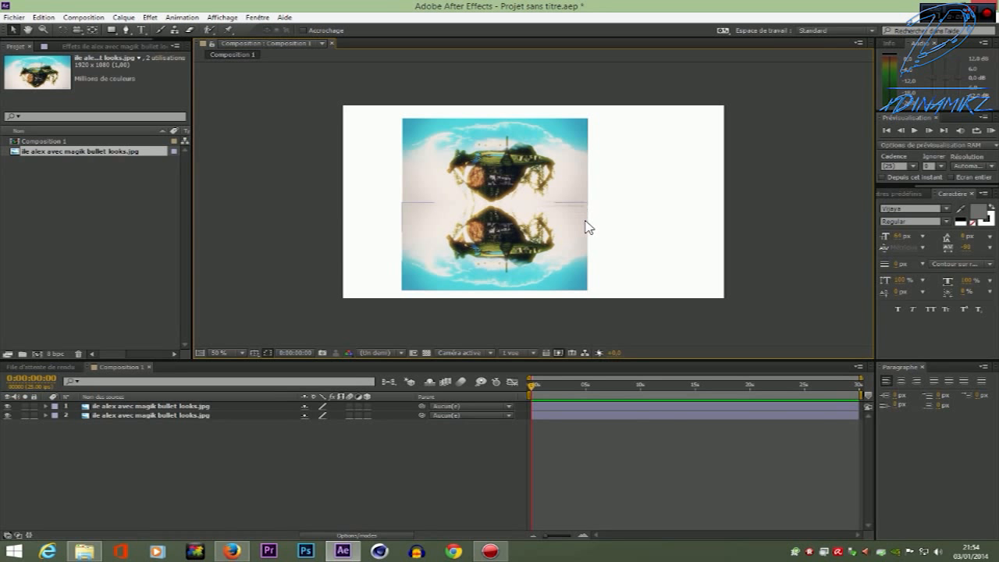
click(483, 238)
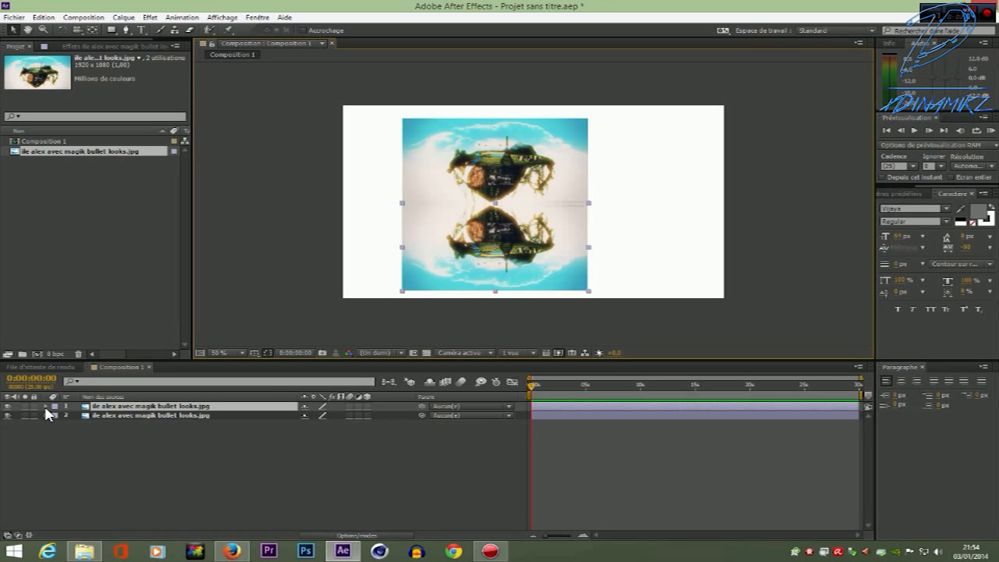
key(ctrl+z)
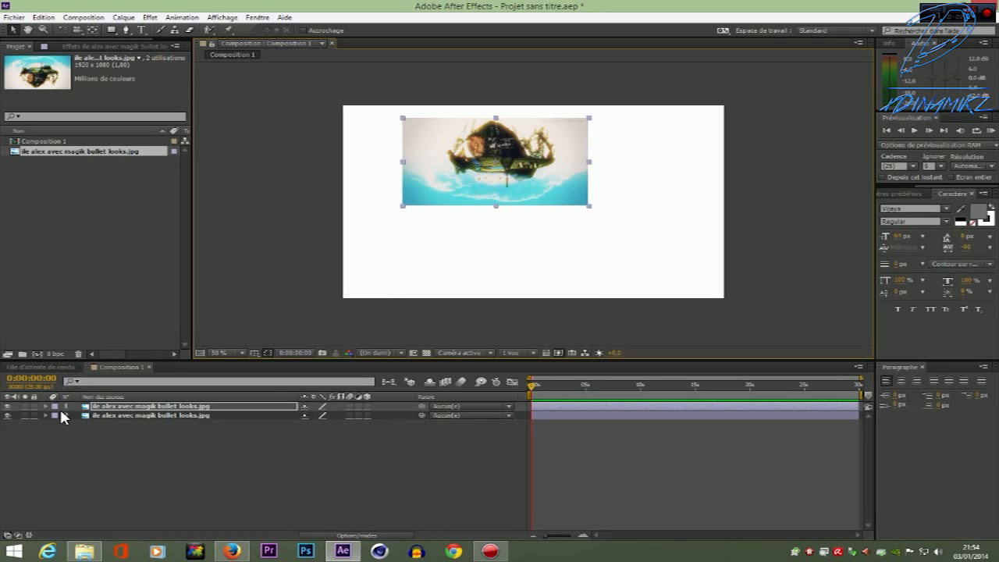
Expand the flipped copy's transform properties and set its vertical position to about 539 so that it sits directly beneath the original.
click(46, 407)
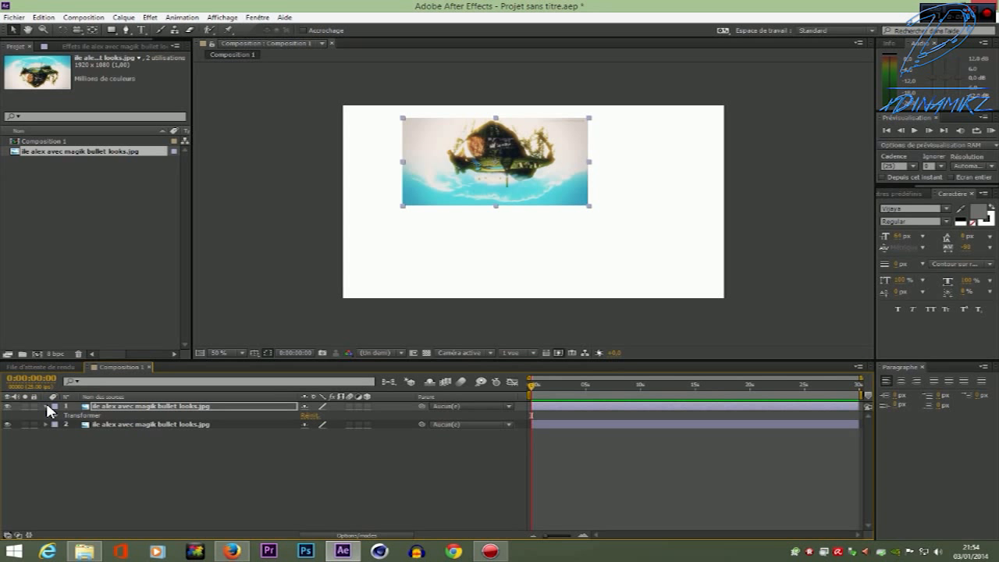
click(54, 415)
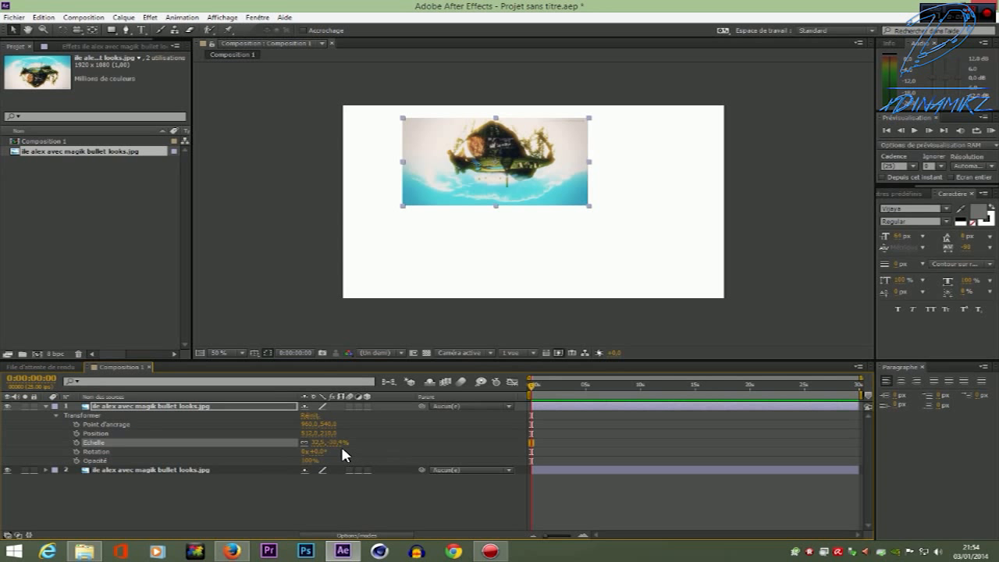
drag(329, 434, 539, 439)
drag(330, 436, 305, 435)
click(242, 481)
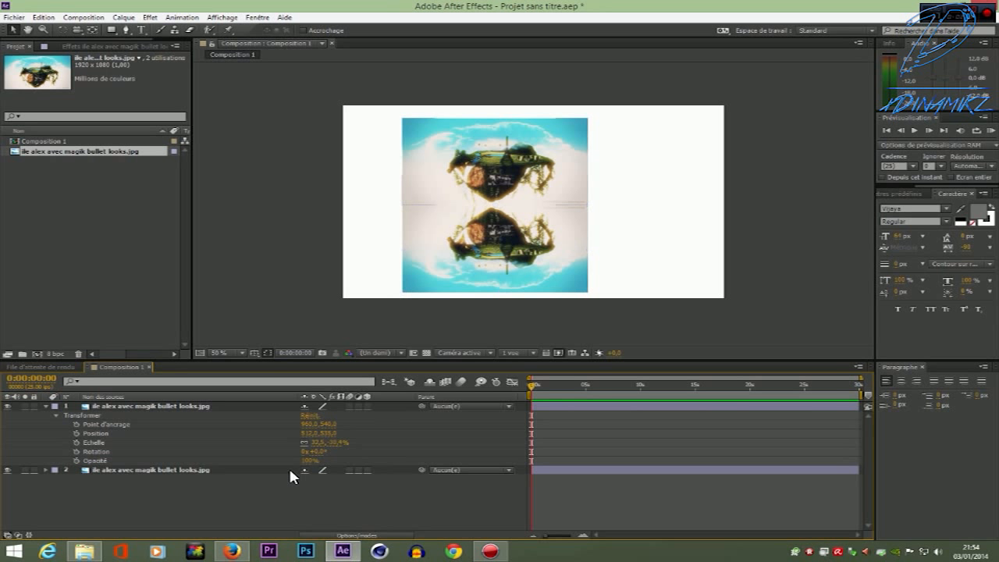
click(45, 406)
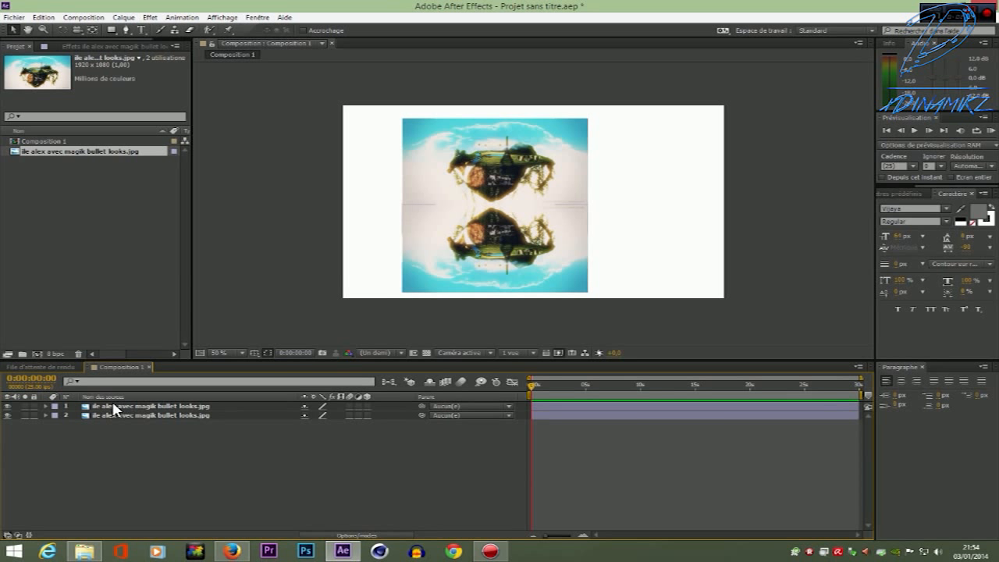
click(112, 30)
drag(378, 180, 603, 225)
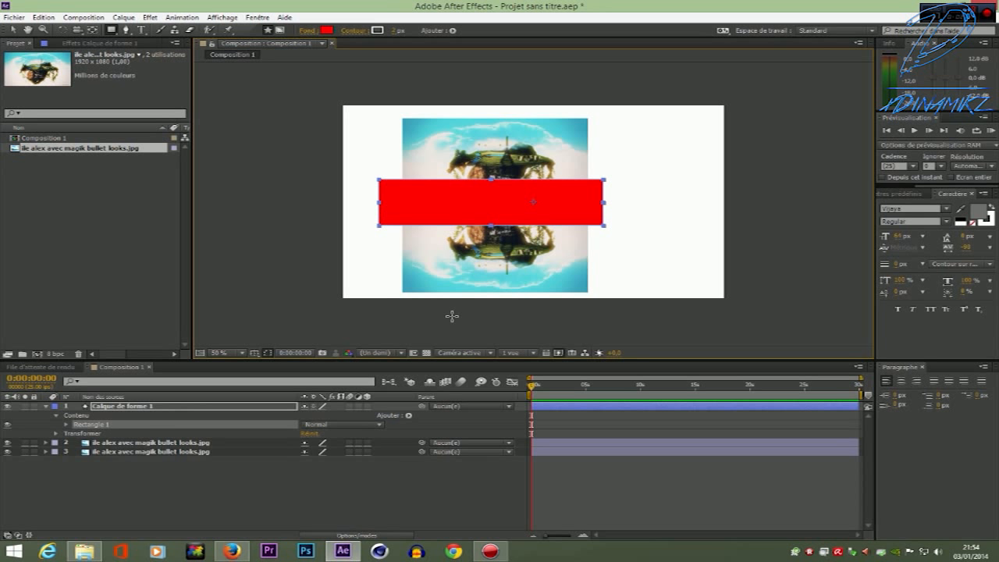
key(Delete)
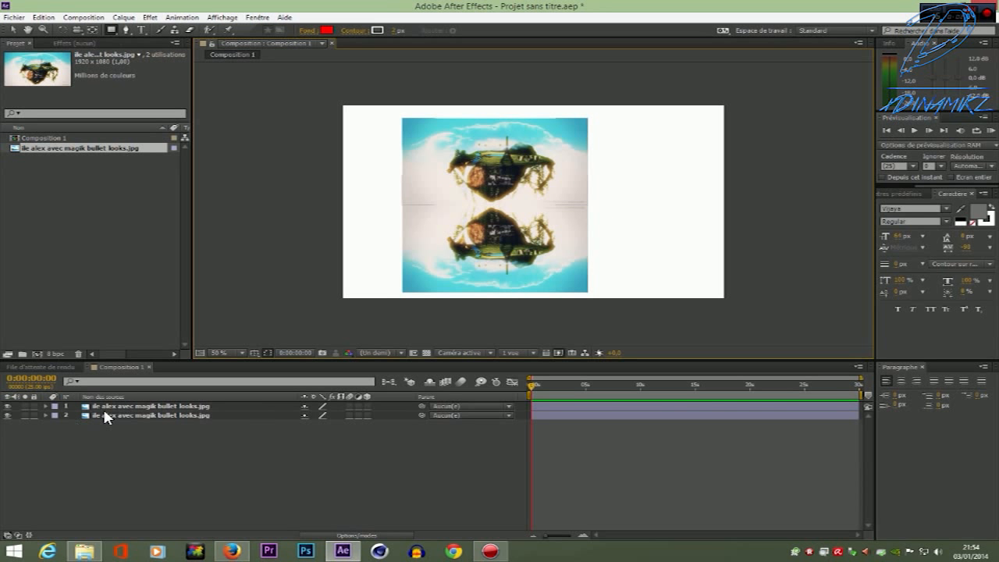
Draw a wide rectangular mask across the seam on the flipped island copy and feather the mask by about 353 pixels.
click(127, 408)
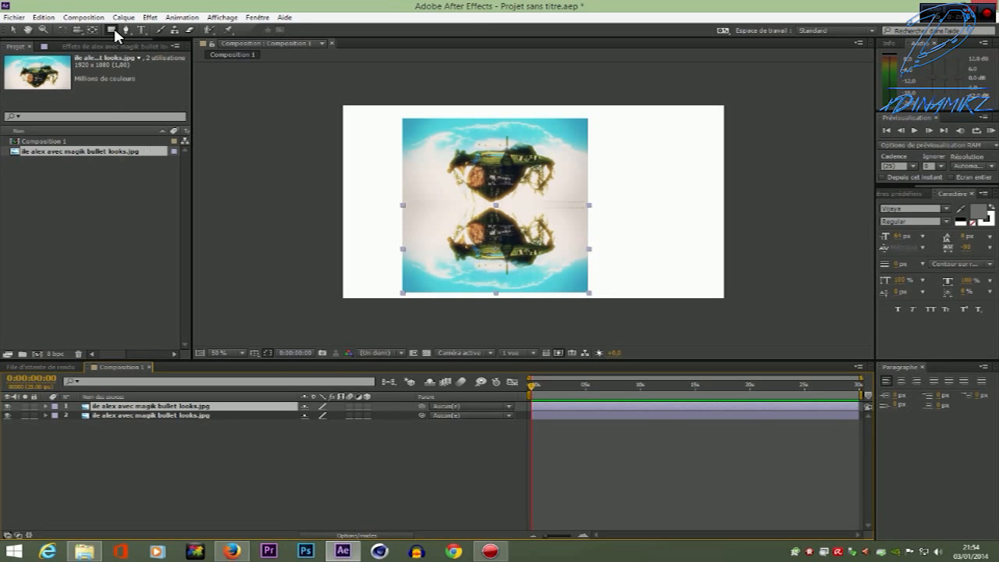
mouse_move(384, 189)
mouse_down()
mouse_move(406, 205)
mouse_move(585, 214)
mouse_move(609, 231)
mouse_up()
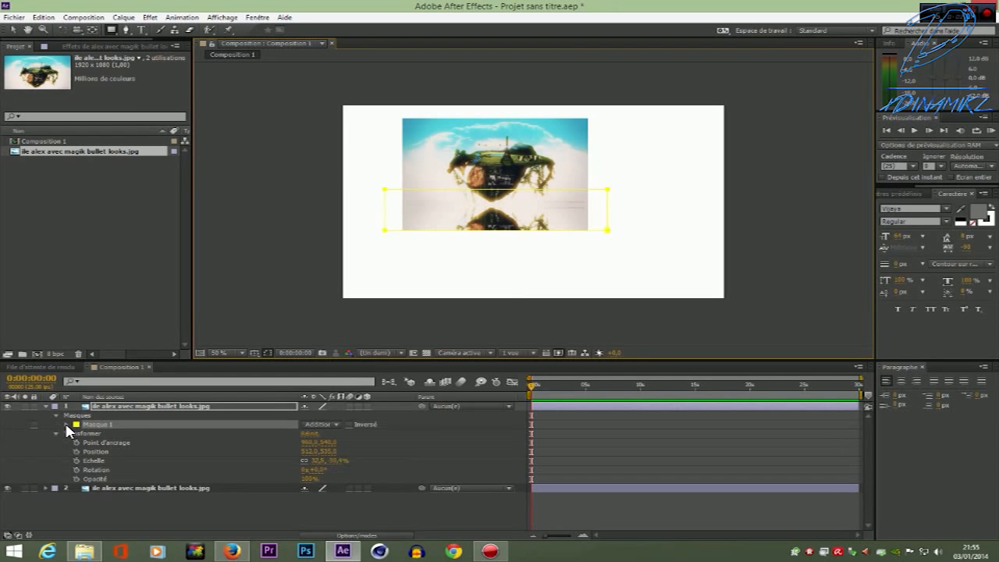
click(67, 425)
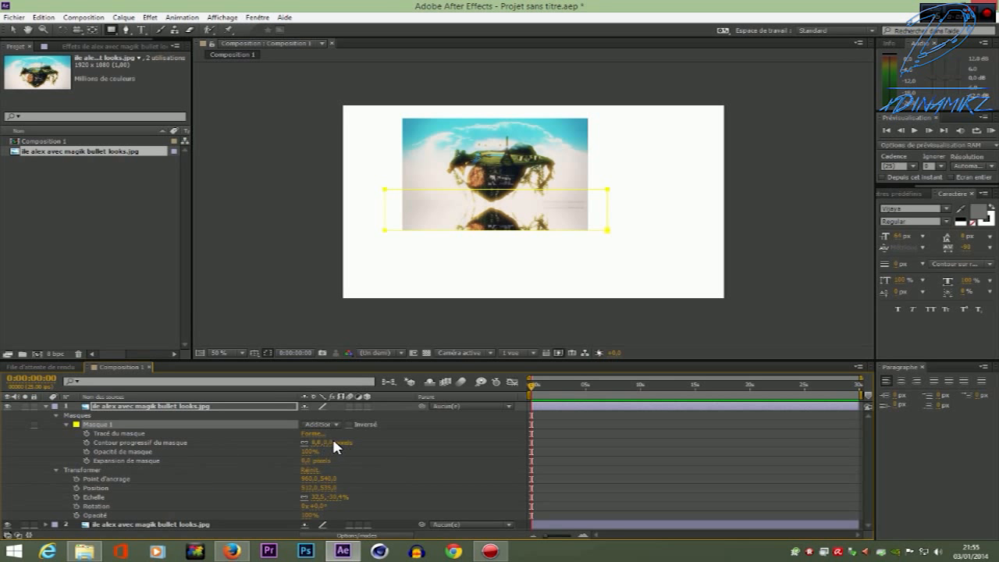
drag(328, 445, 511, 428)
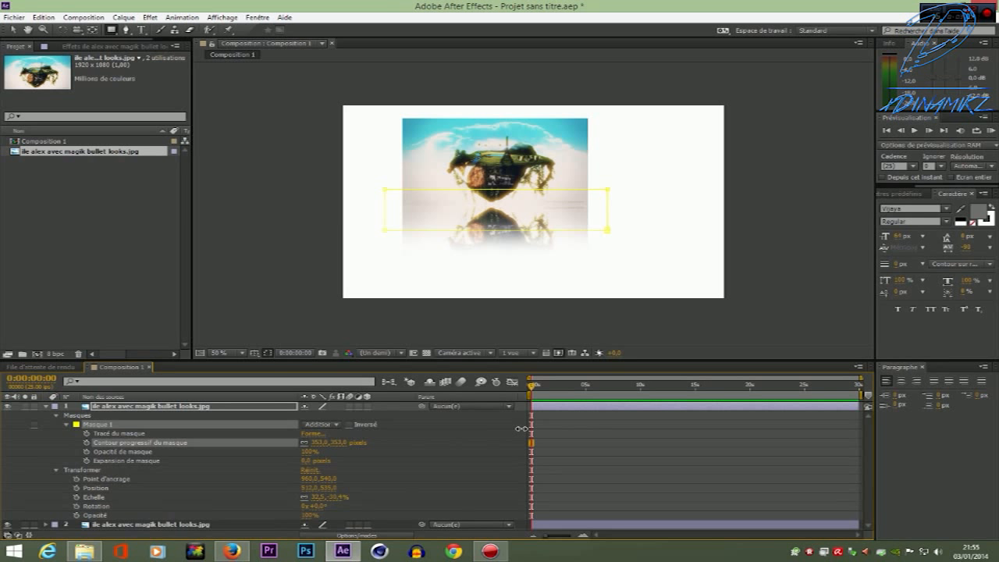
Collapse the flipped island copy's properties and scrub to about 0:00:08:01 to check the reflection.
click(550, 386)
click(106, 243)
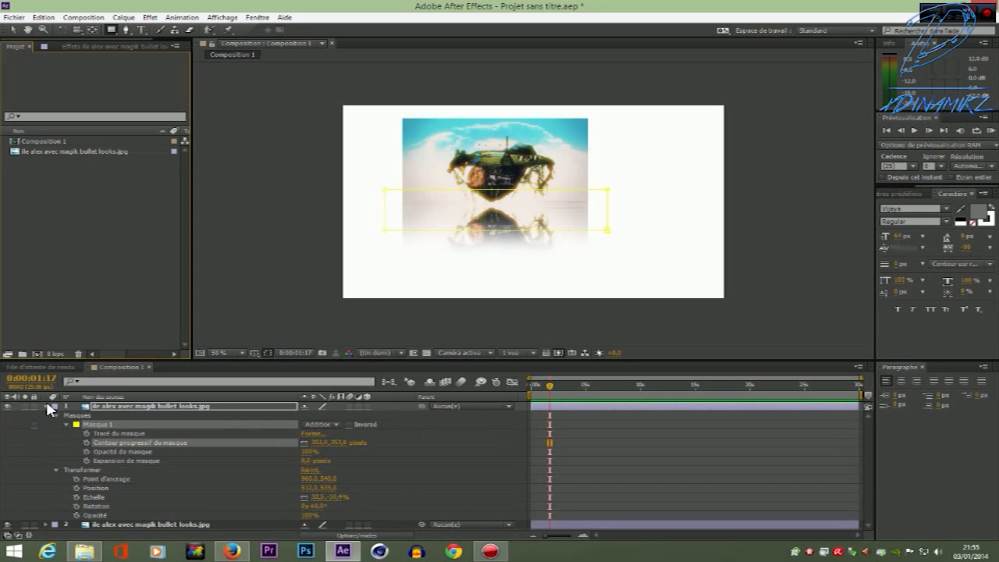
click(44, 407)
click(96, 422)
drag(549, 388, 620, 388)
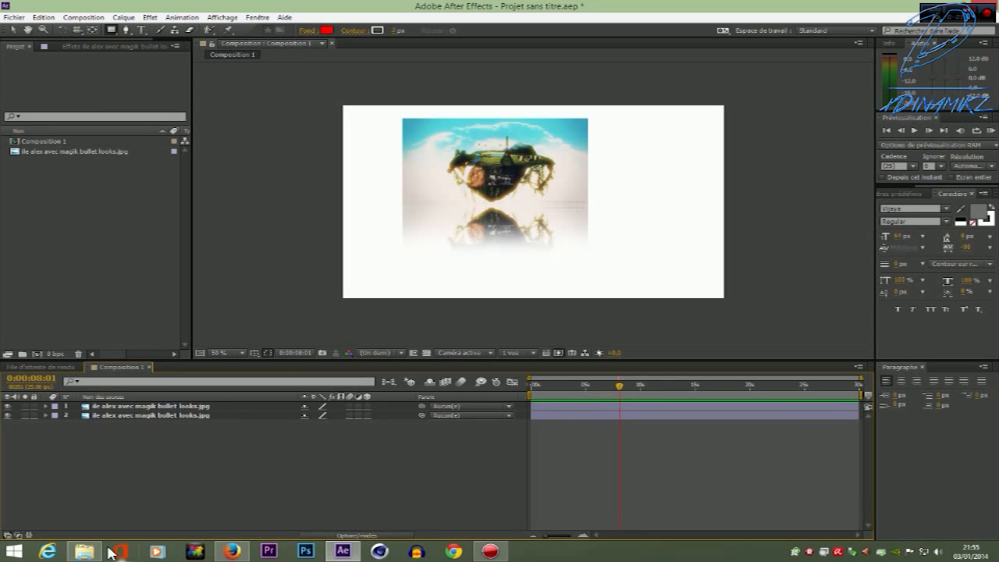
Switch to File Explorer and import the video "triple h contre randy orton" from the Youtube folder into the project.
click(84, 551)
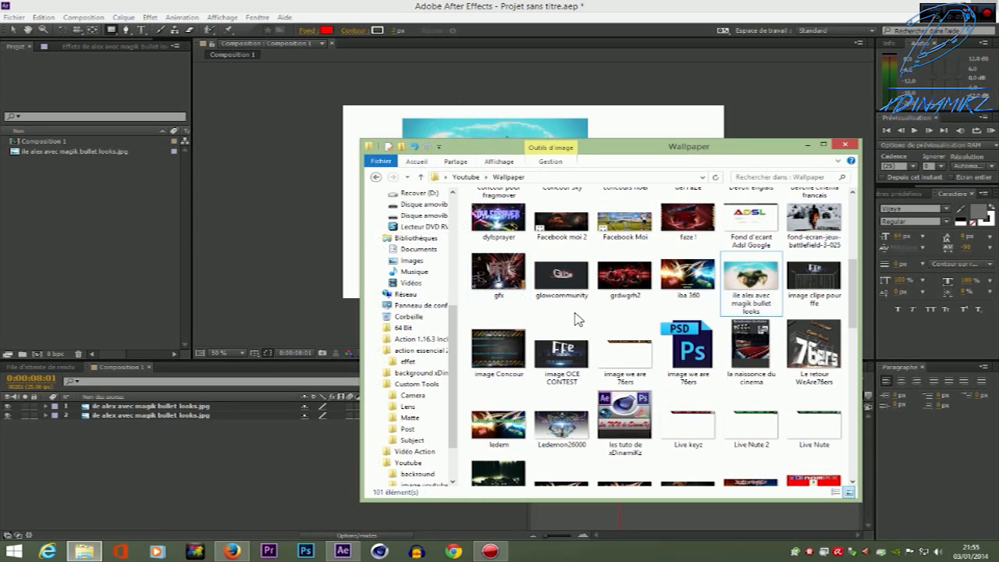
click(466, 177)
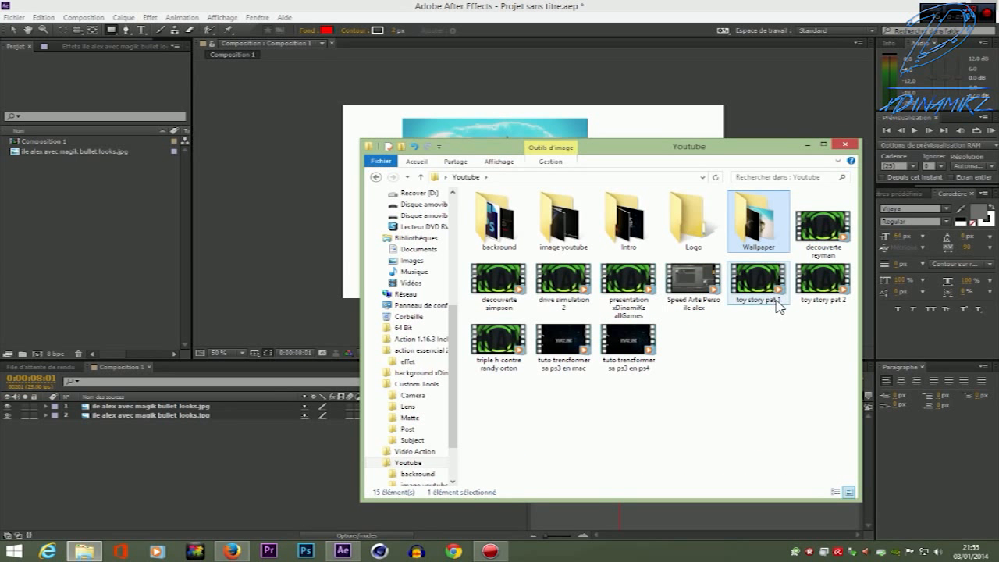
drag(511, 361, 80, 242)
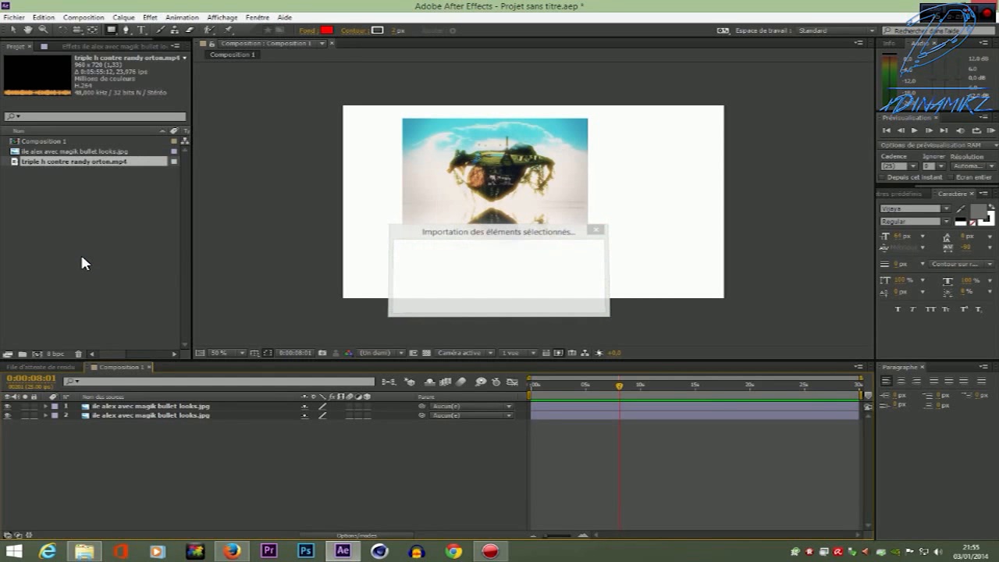
Delete both island image layers from the composition and add the imported wrestling video as a layer instead.
key(ctrl+a)
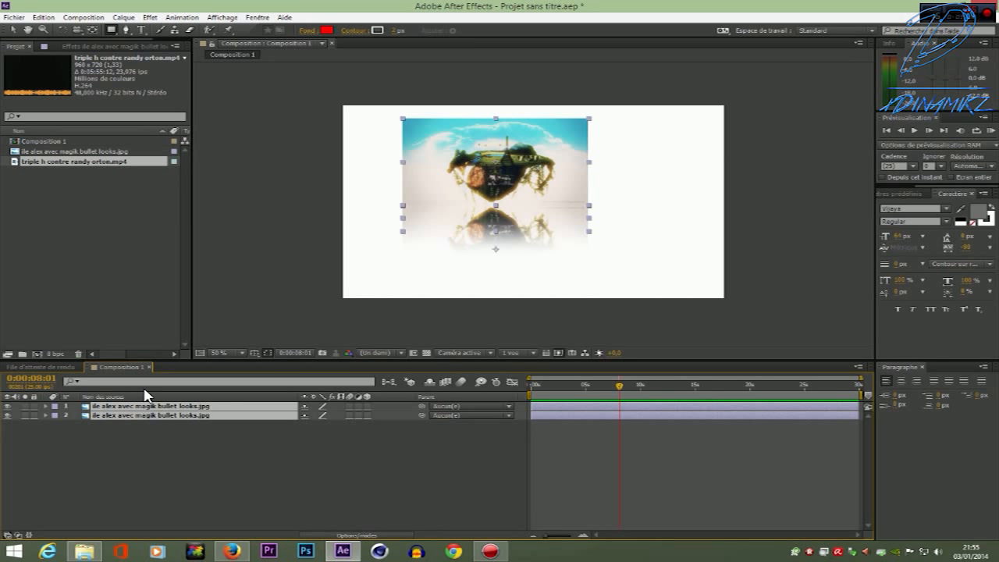
key(Delete)
drag(54, 170, 92, 410)
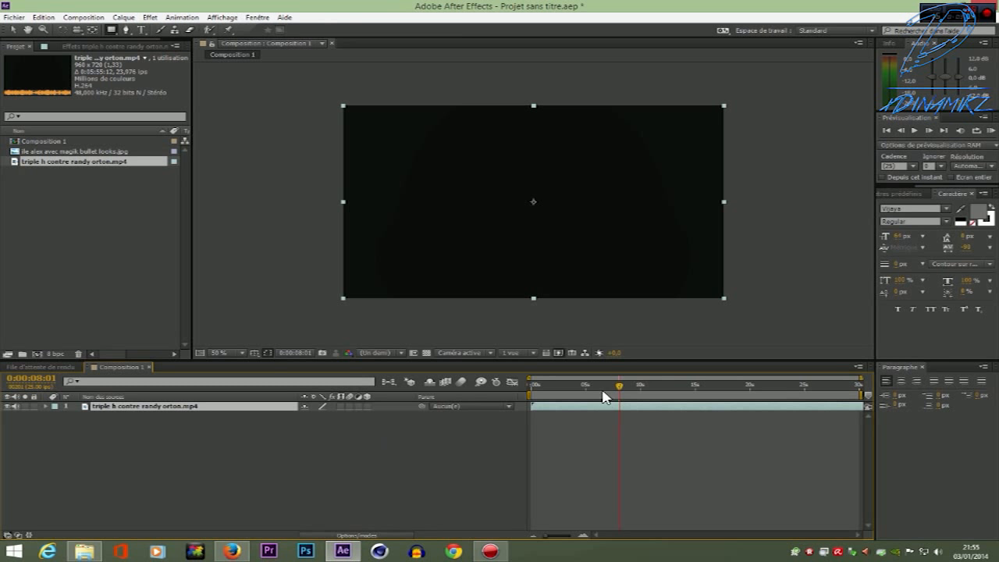
Go to about 0:00:13:14, scale the video down to about 43% and place it in the frame's upper middle, at about 630, 218.
click(662, 384)
drag(829, 396, 679, 402)
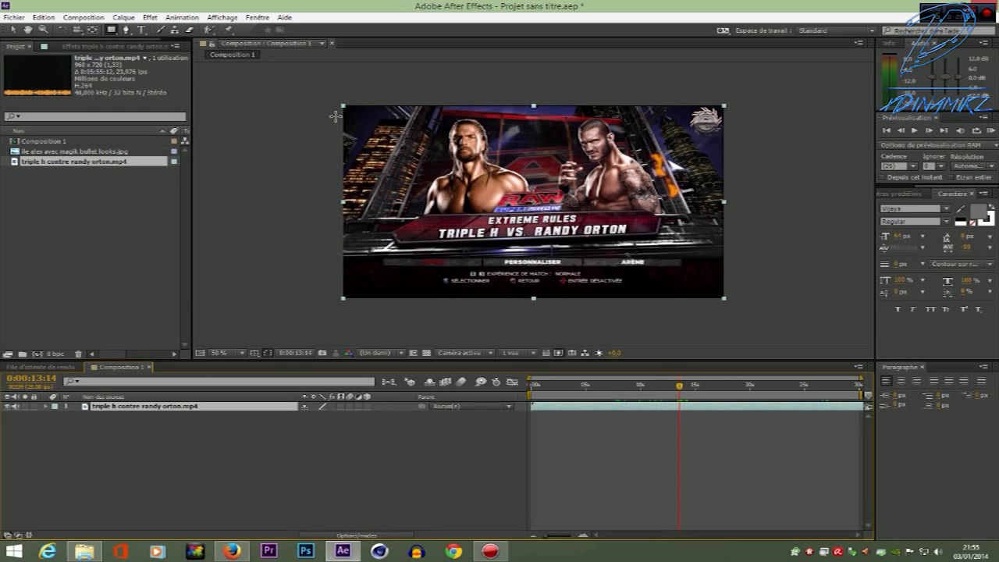
click(12, 29)
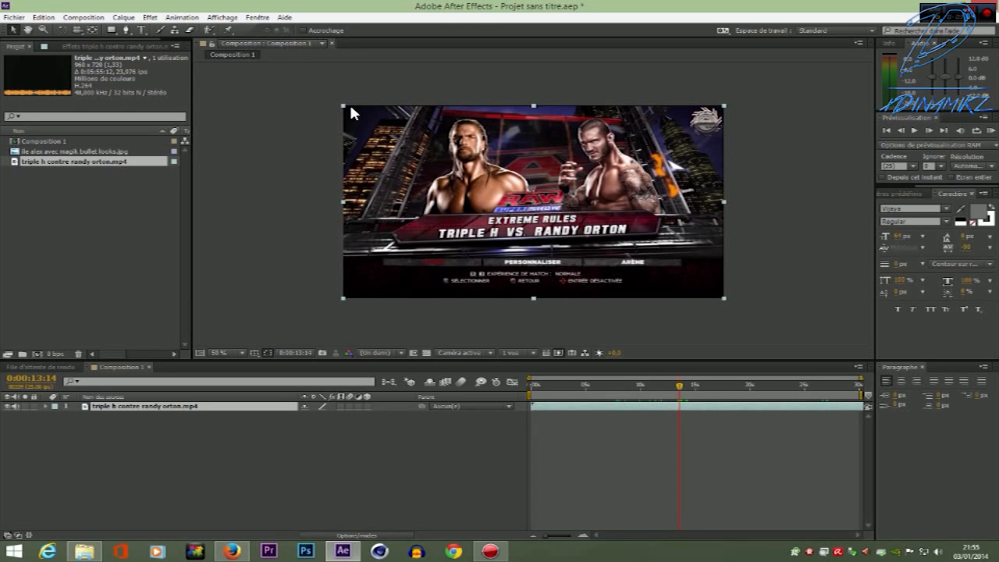
drag(346, 111, 453, 158)
drag(519, 195, 516, 157)
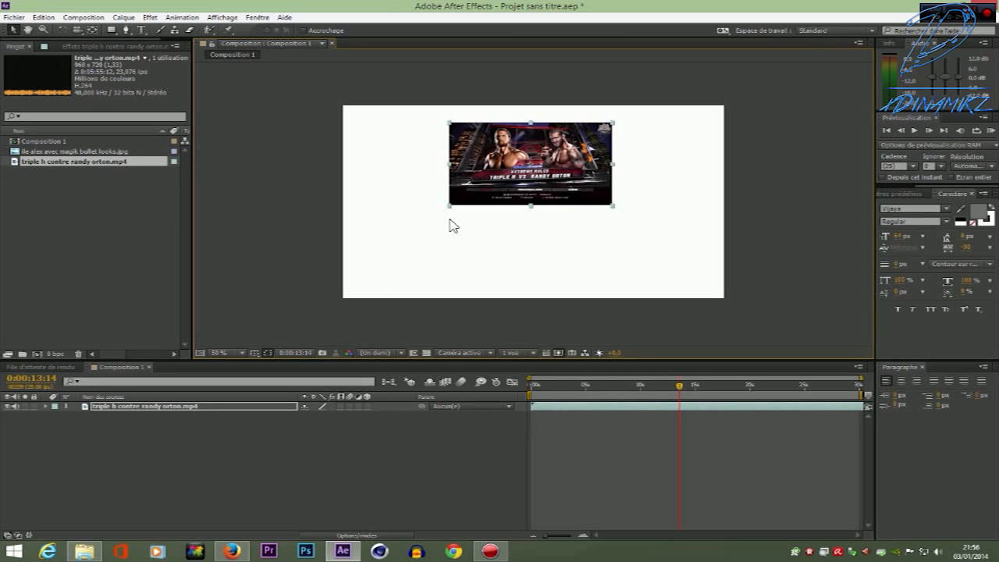
Duplicate the video layer and flip the upper copy vertically, keeping its size.
click(157, 408)
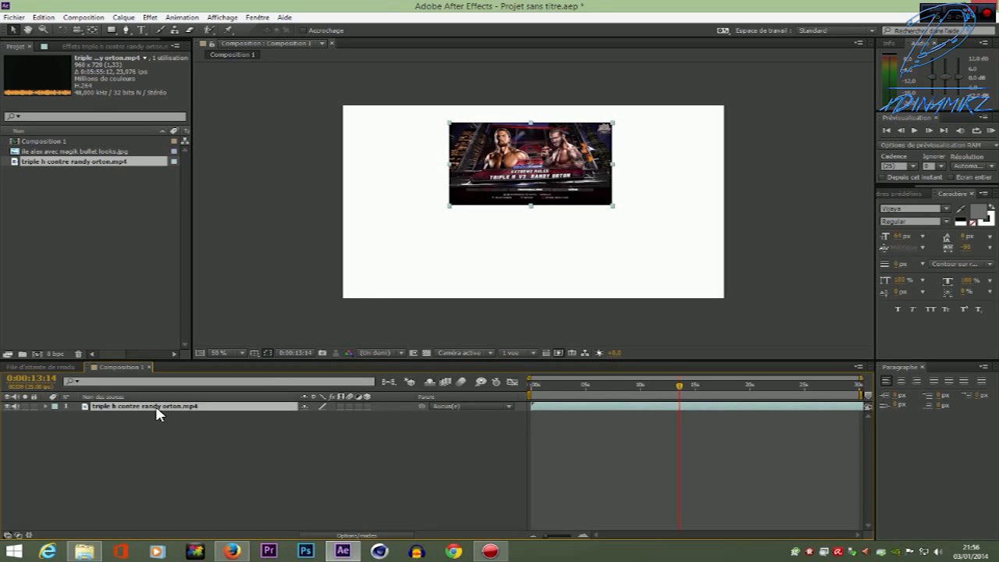
key(ctrl+d)
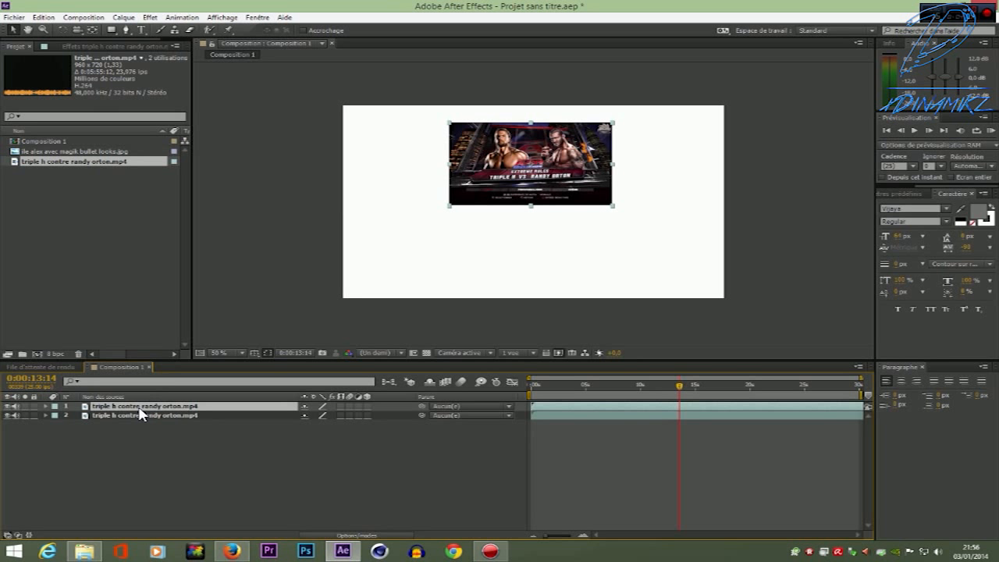
drag(531, 133, 543, 207)
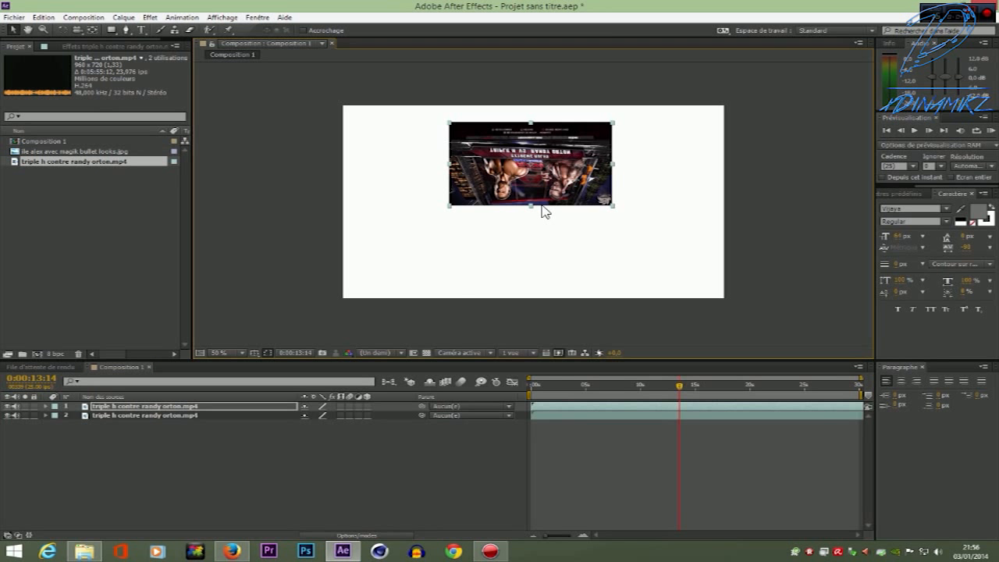
Set the flipped video copy's vertical position to about 527 so it sits directly beneath the original, and collapse its properties.
click(47, 407)
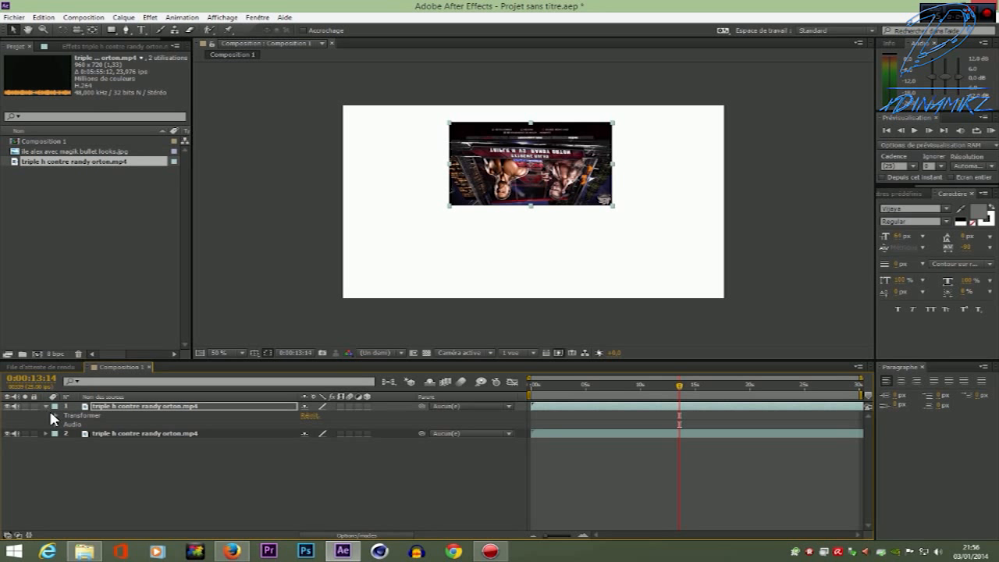
click(47, 407)
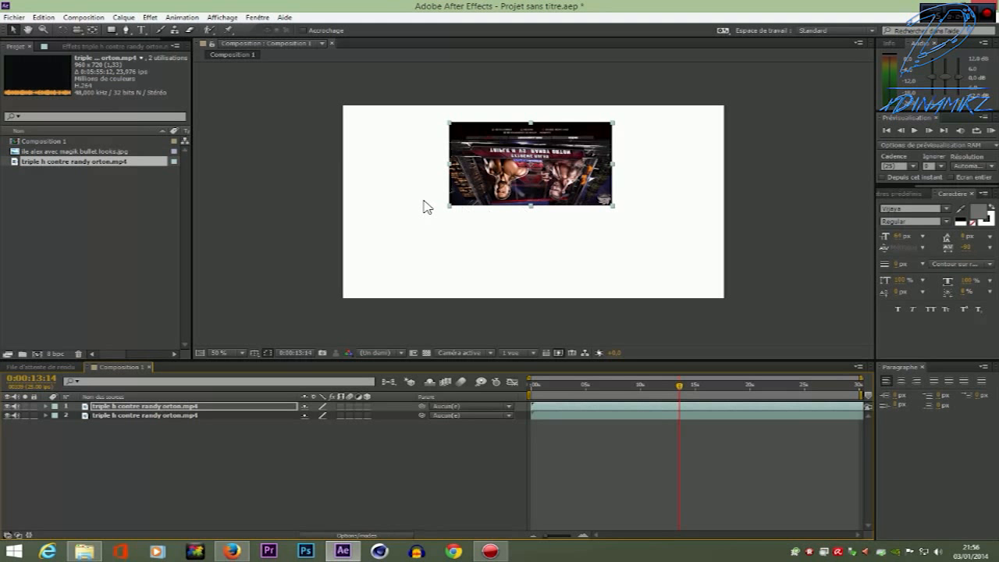
click(46, 407)
click(56, 415)
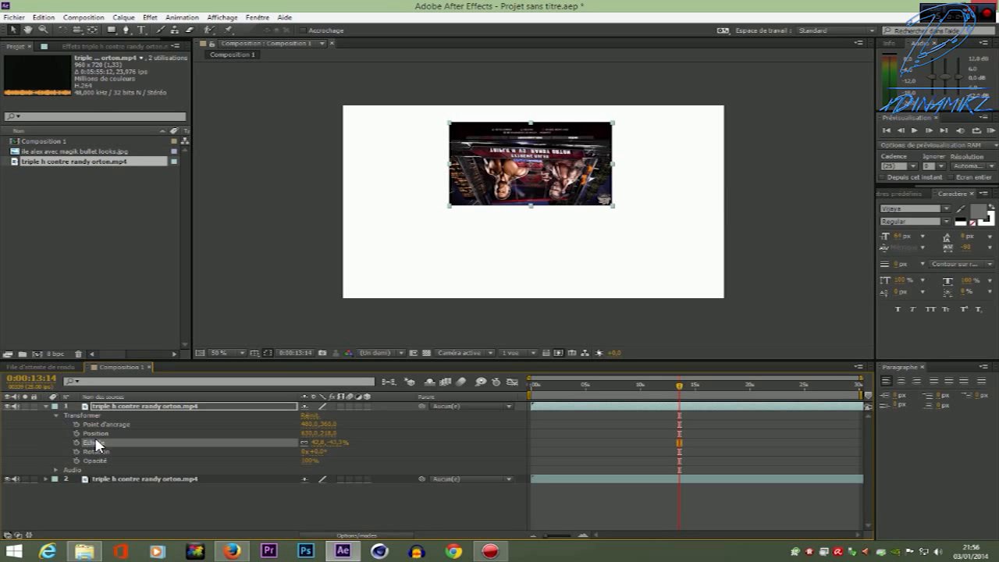
drag(333, 434, 513, 435)
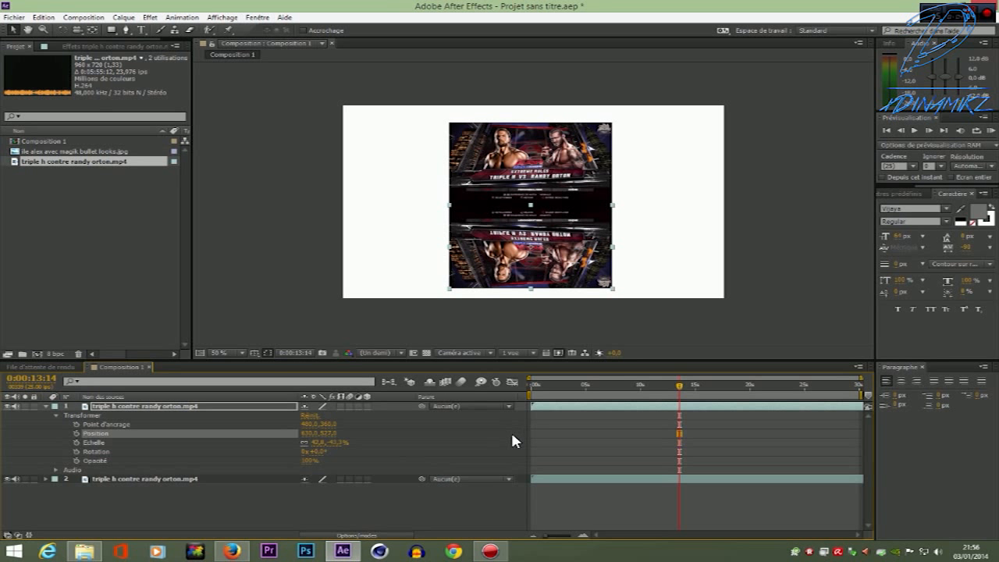
click(130, 293)
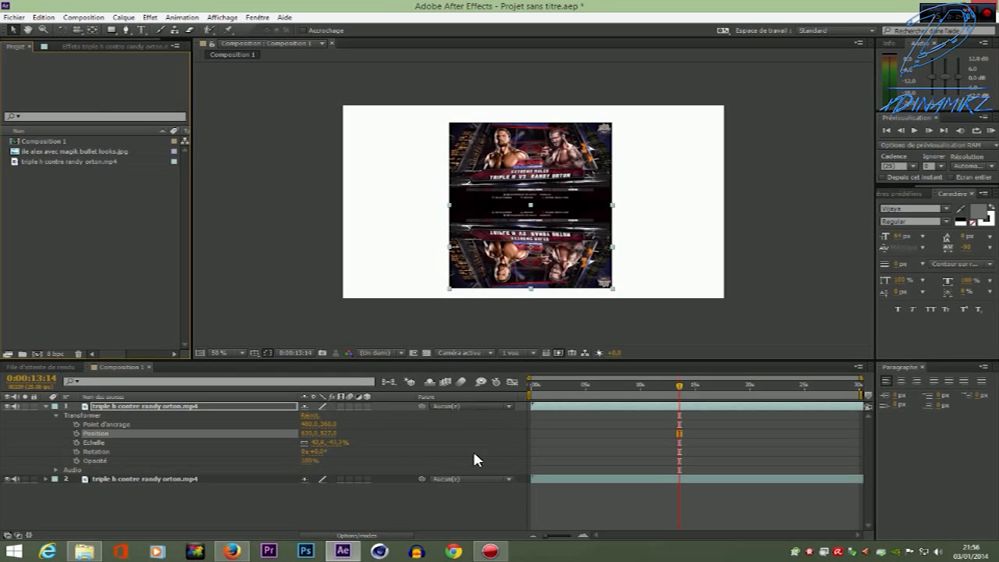
click(45, 407)
Draw a wide rectangular mask across the seam on the flipped video copy and feather the mask by about 252 pixels.
click(108, 414)
click(113, 406)
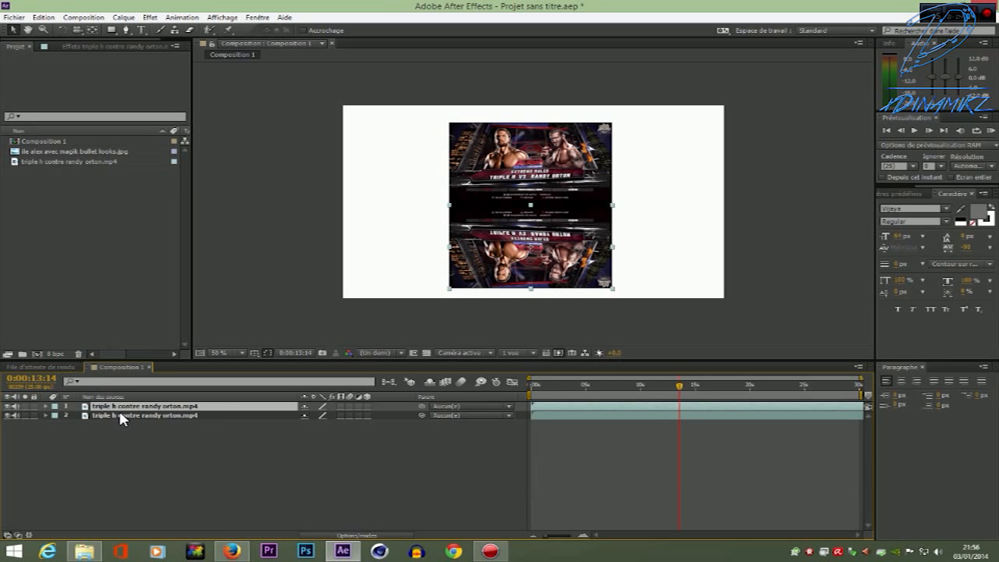
click(112, 30)
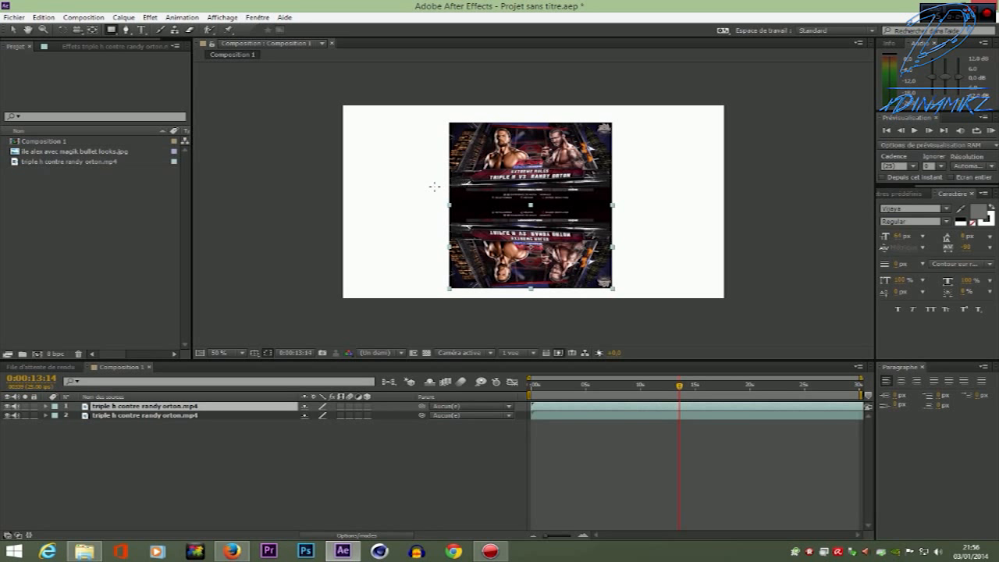
mouse_move(417, 185)
mouse_down()
mouse_move(487, 210)
mouse_move(669, 229)
mouse_move(667, 287)
mouse_move(665, 202)
mouse_move(663, 237)
mouse_up()
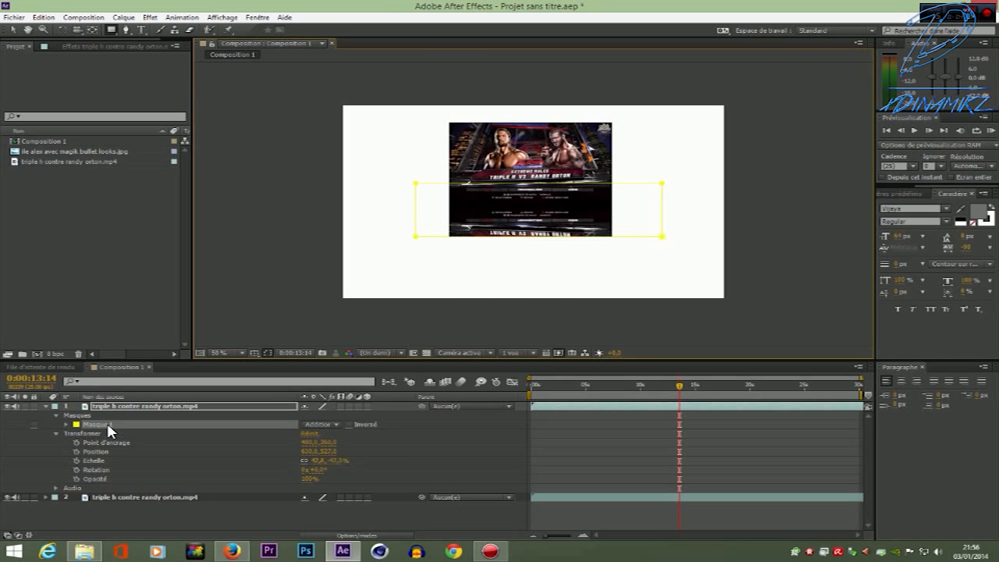
click(67, 424)
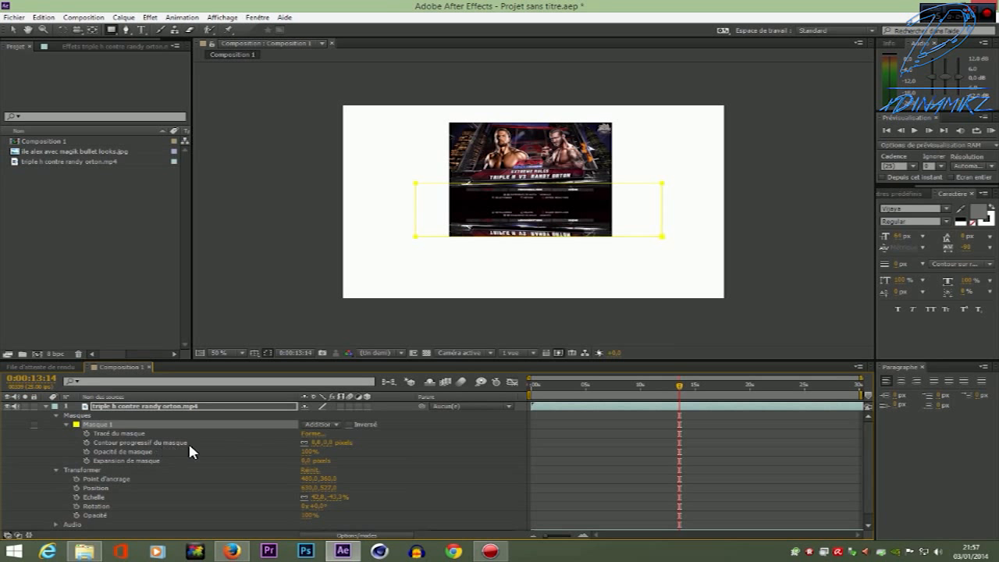
drag(328, 443, 476, 447)
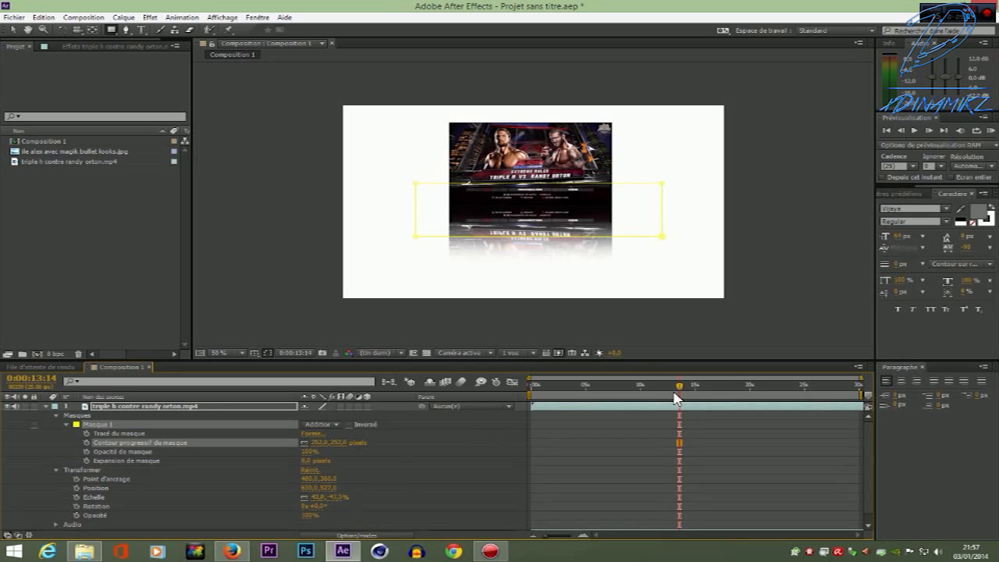
Play back the composition from about 9 seconds to check that the reflection follows the moving video, and pause the playback.
click(631, 384)
click(917, 132)
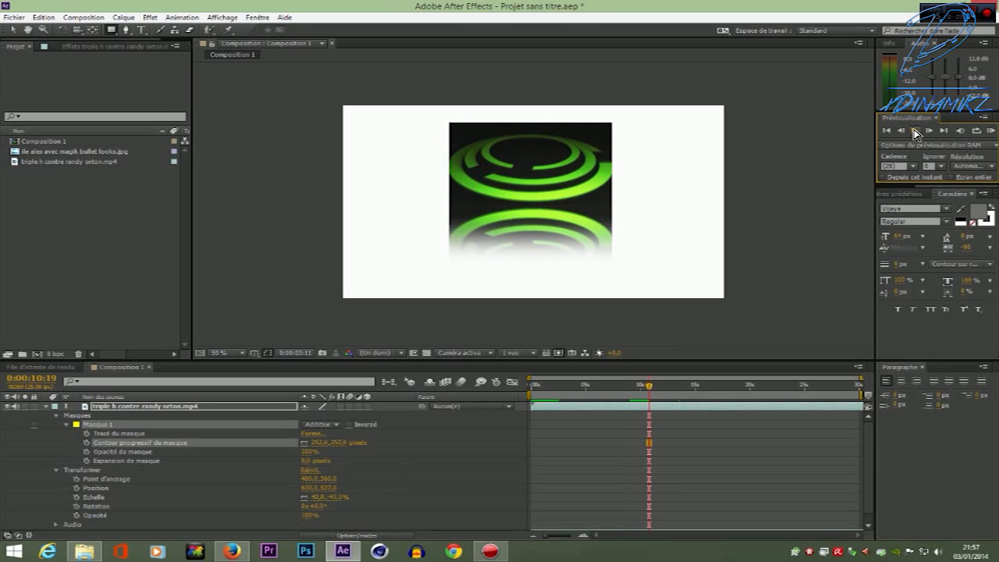
click(247, 289)
drag(643, 393, 633, 385)
click(915, 130)
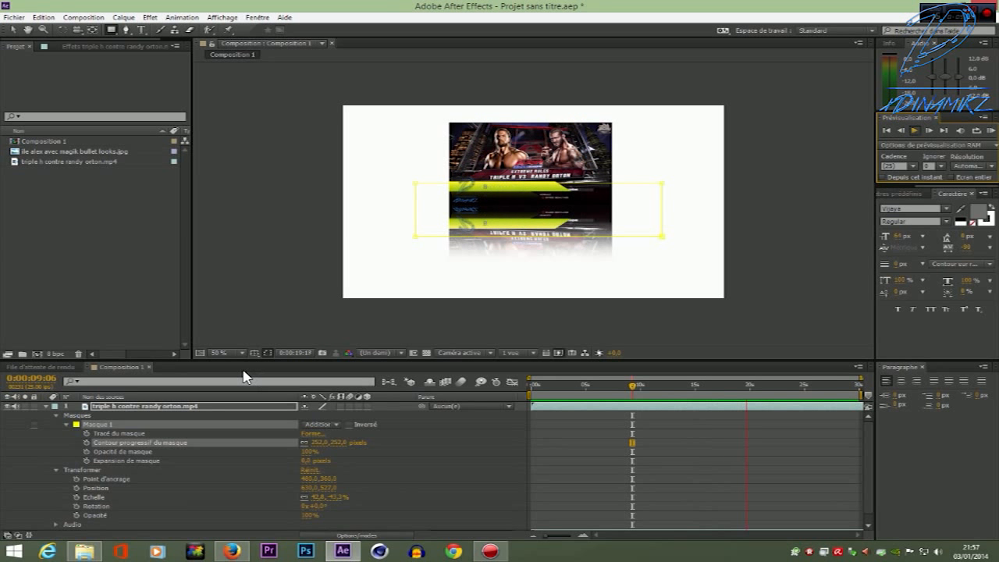
click(917, 133)
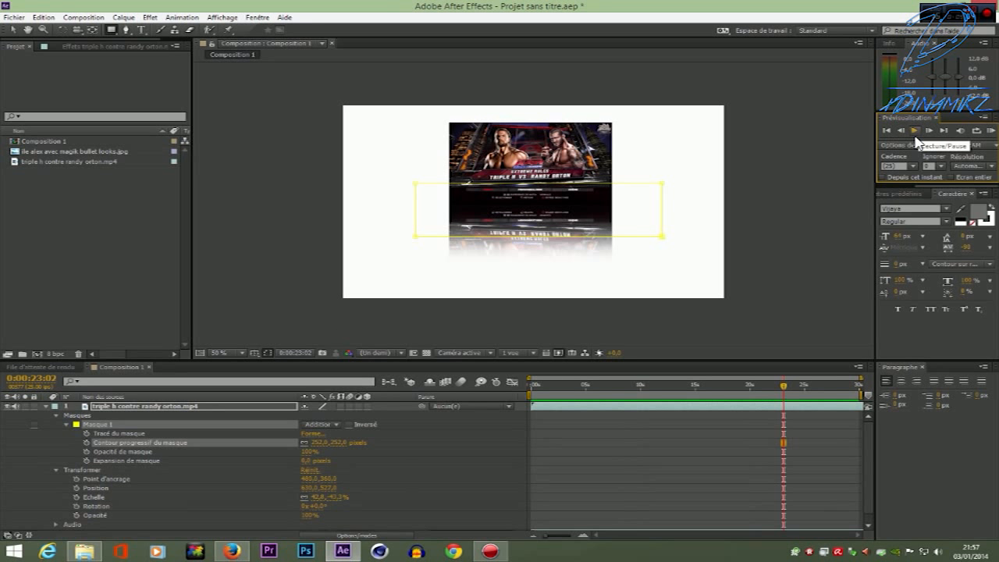